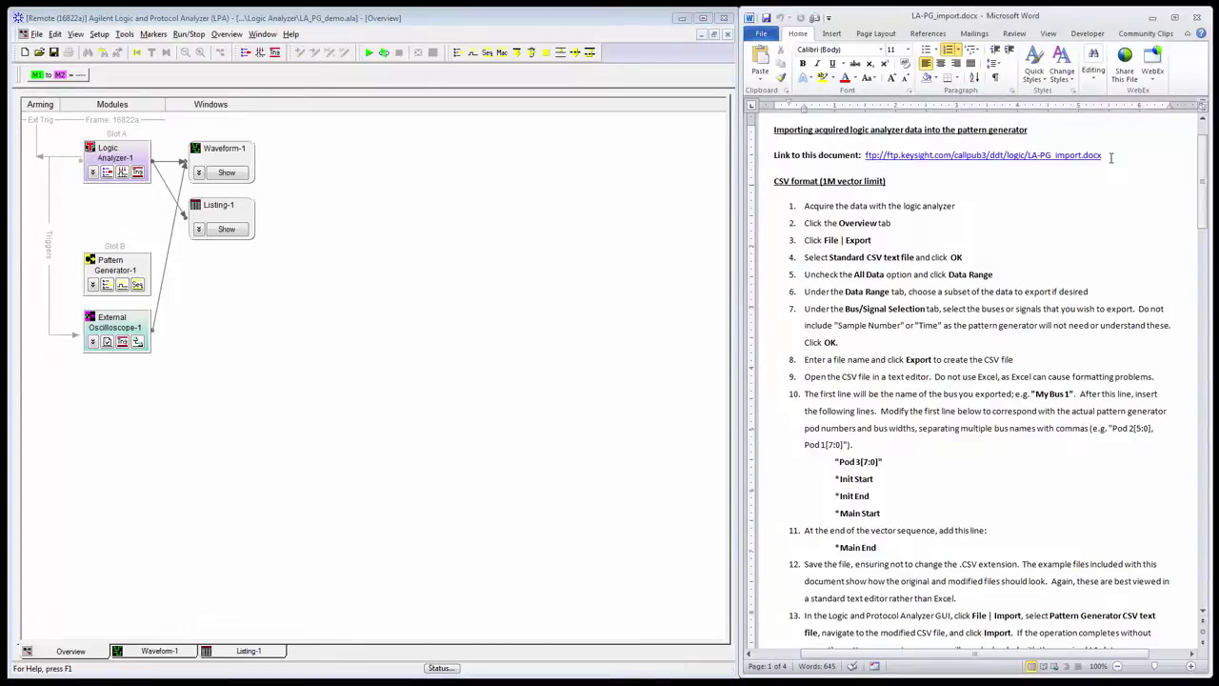
- Select and then deselect the document link, and scroll through the instructions
{"action": "left_click_drag", "start_coordinate": [1110, 158], "coordinate": [861, 158]}
{"action": "left_click", "coordinate": [870, 206]}
{"action": "scroll", "coordinate": [946, 439], "scroll_direction": "down", "scroll_amount": 8}
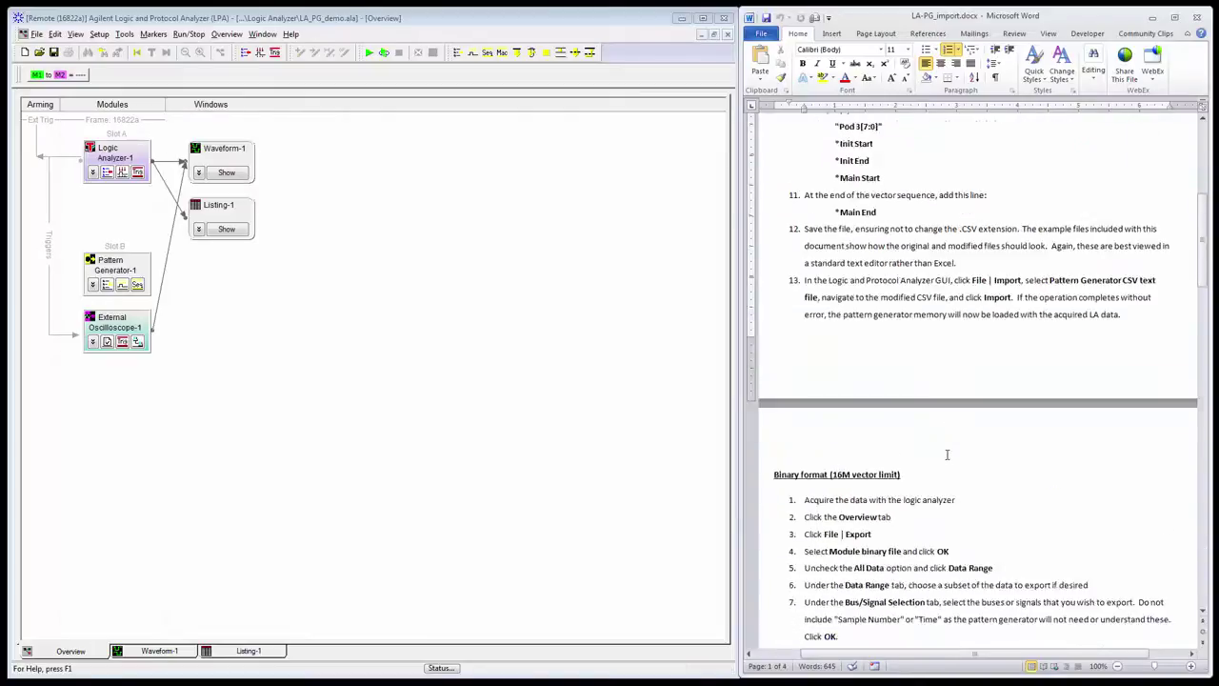
{"action": "scroll", "coordinate": [946, 454], "scroll_direction": "down", "scroll_amount": 5}
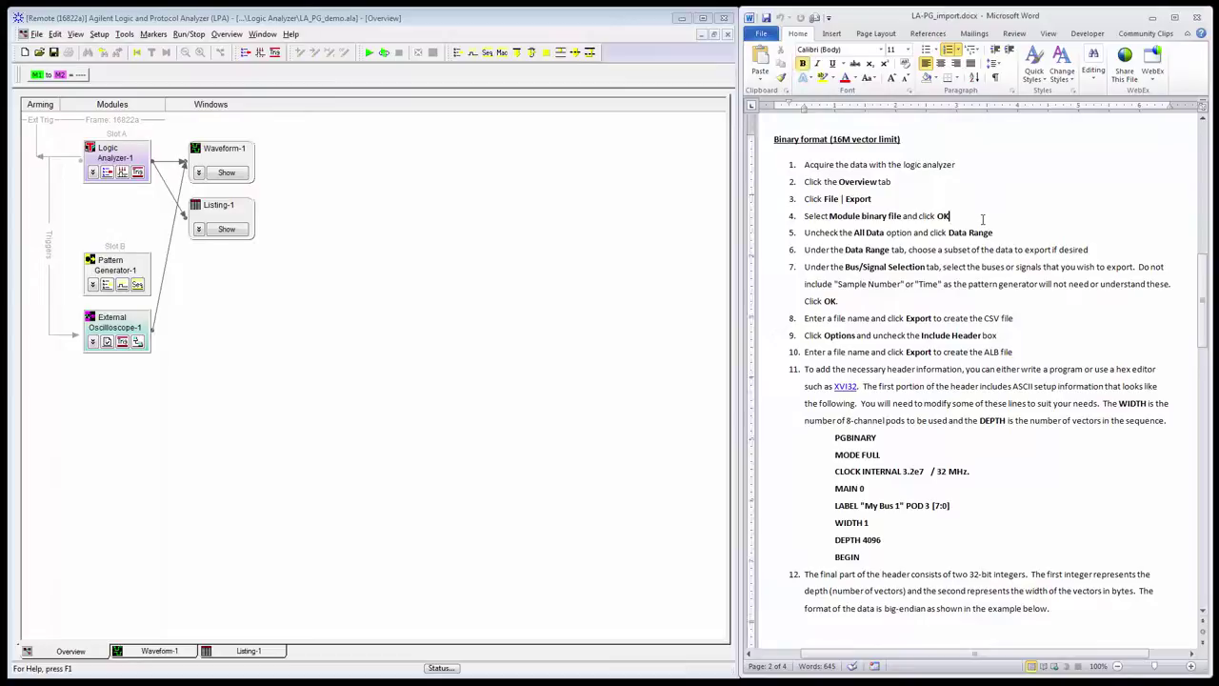
{"action": "scroll", "coordinate": [980, 253], "scroll_direction": "up", "scroll_amount": 10}
{"action": "scroll", "coordinate": [979, 254], "scroll_direction": "up", "scroll_amount": 2}
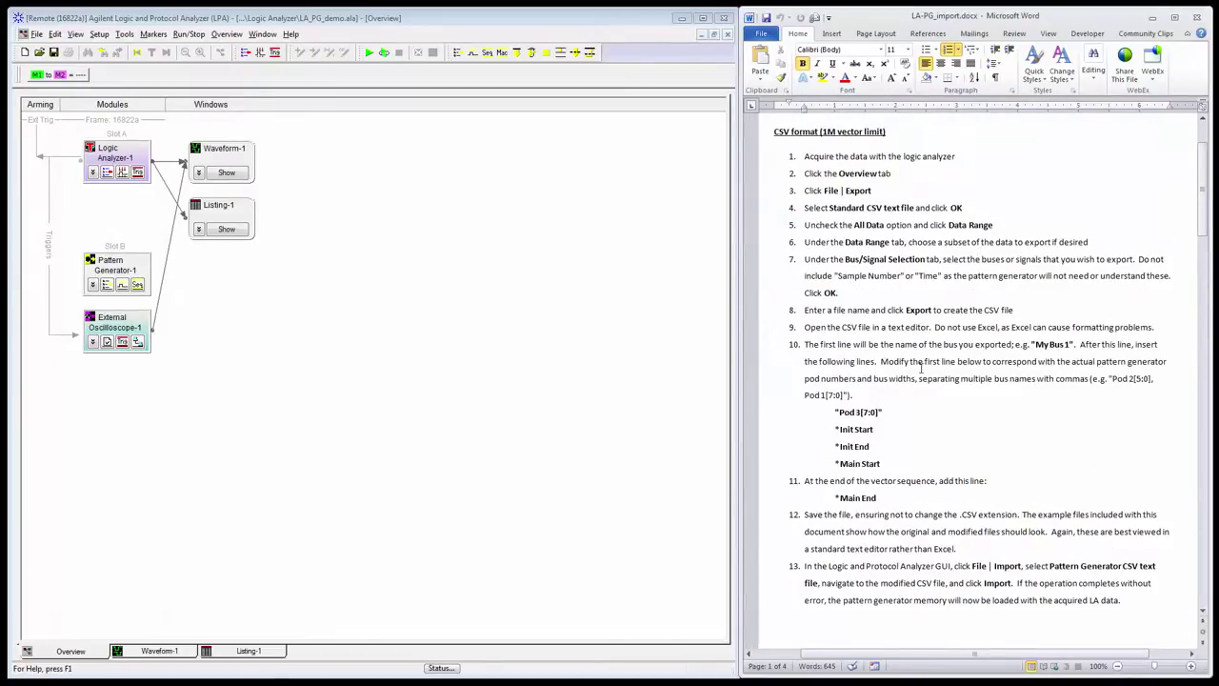
- Review Logic Analyzer-1's DUT and PattGen bus assignments and sampling settings, then accept the setup
{"action": "left_click", "coordinate": [108, 173]}
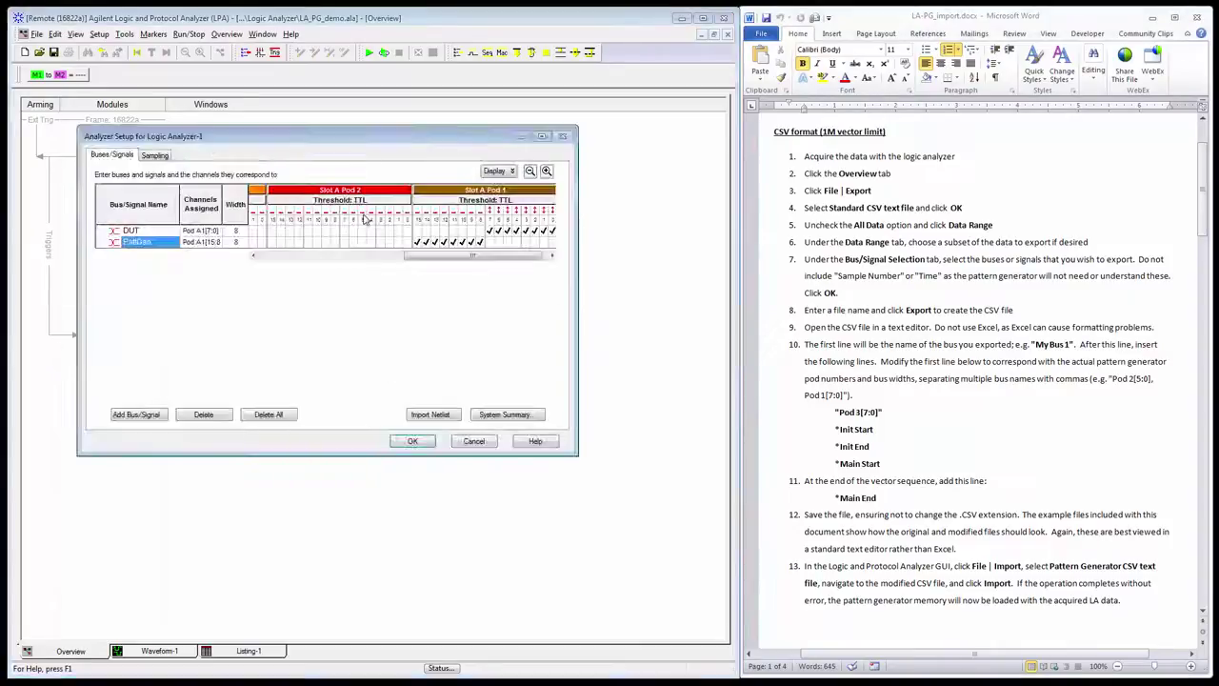
{"action": "left_click", "coordinate": [253, 255]}
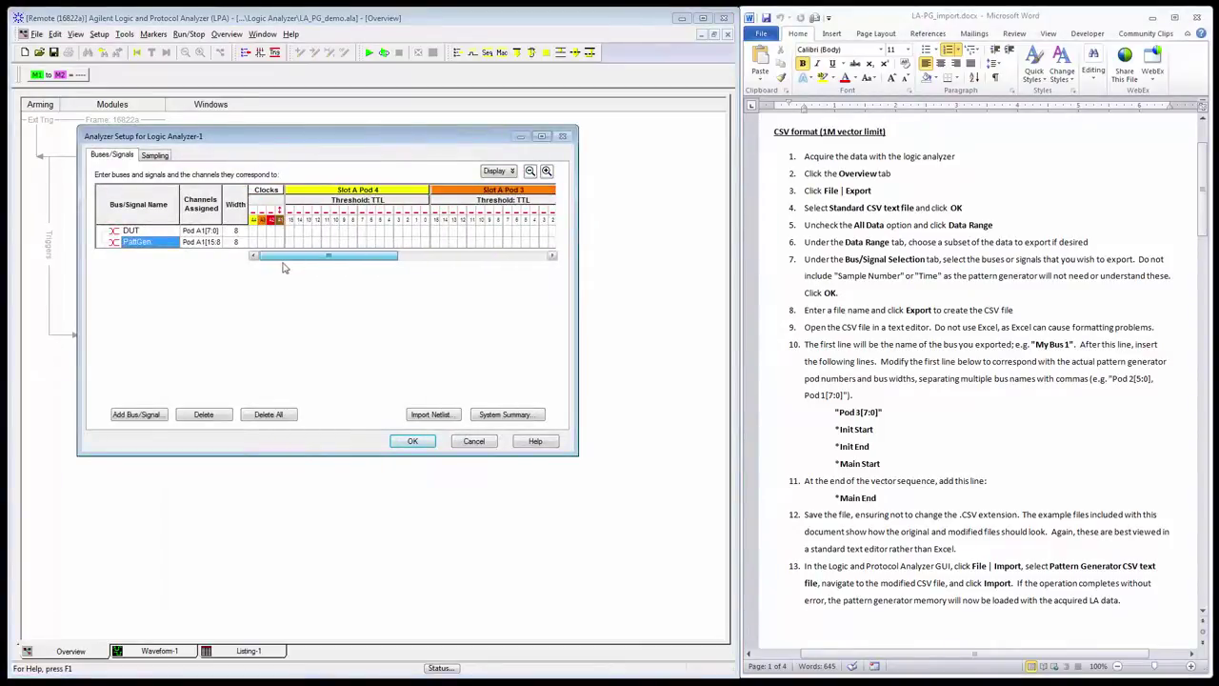
{"action": "left_click", "coordinate": [131, 231]}
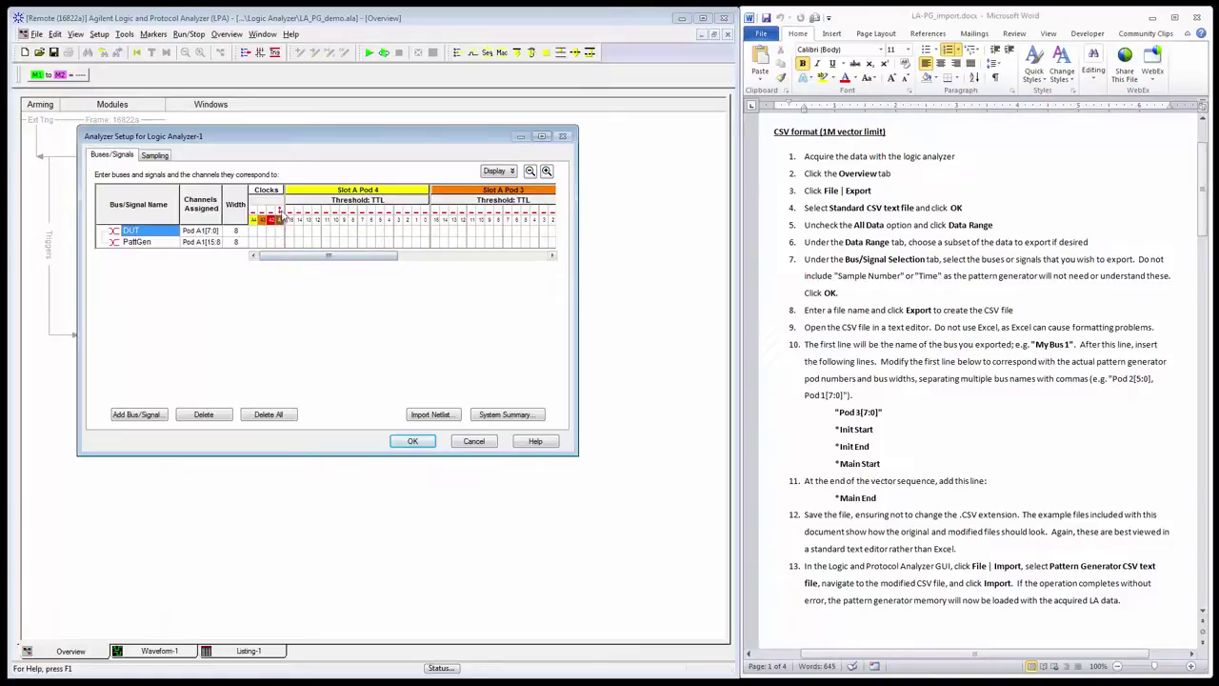
{"action": "mouse_move", "coordinate": [279, 219]}
{"action": "left_click_drag", "start_coordinate": [291, 256], "coordinate": [493, 259]}
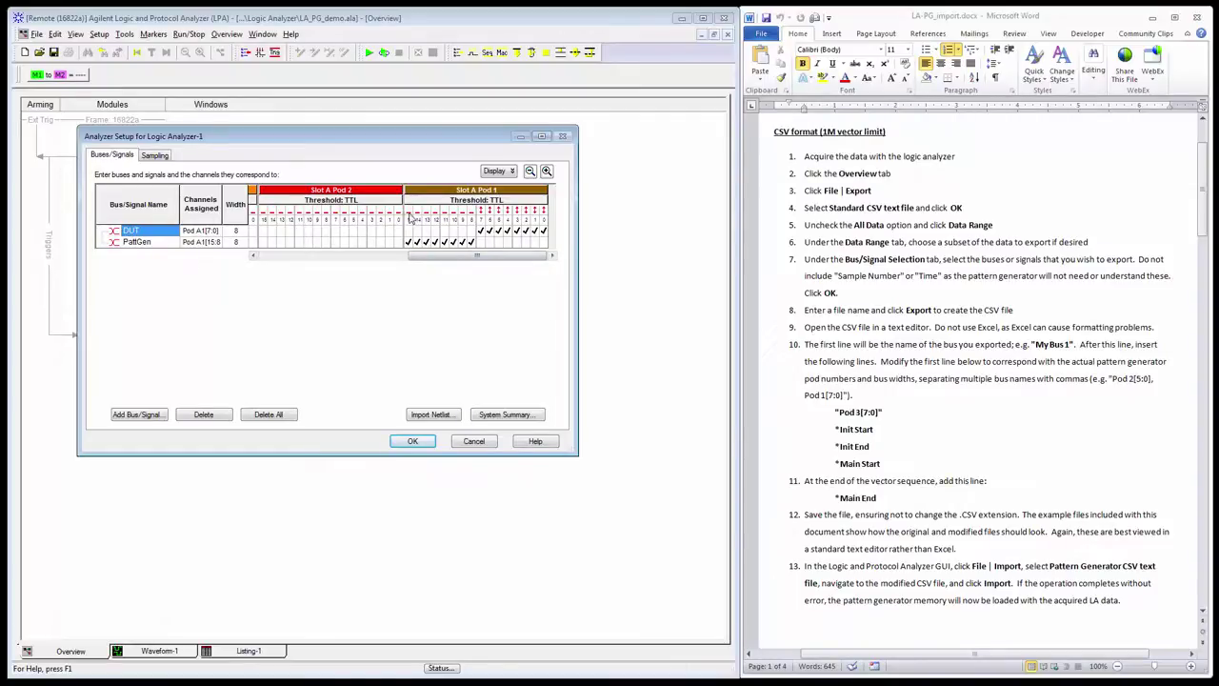
{"action": "left_click", "coordinate": [136, 244]}
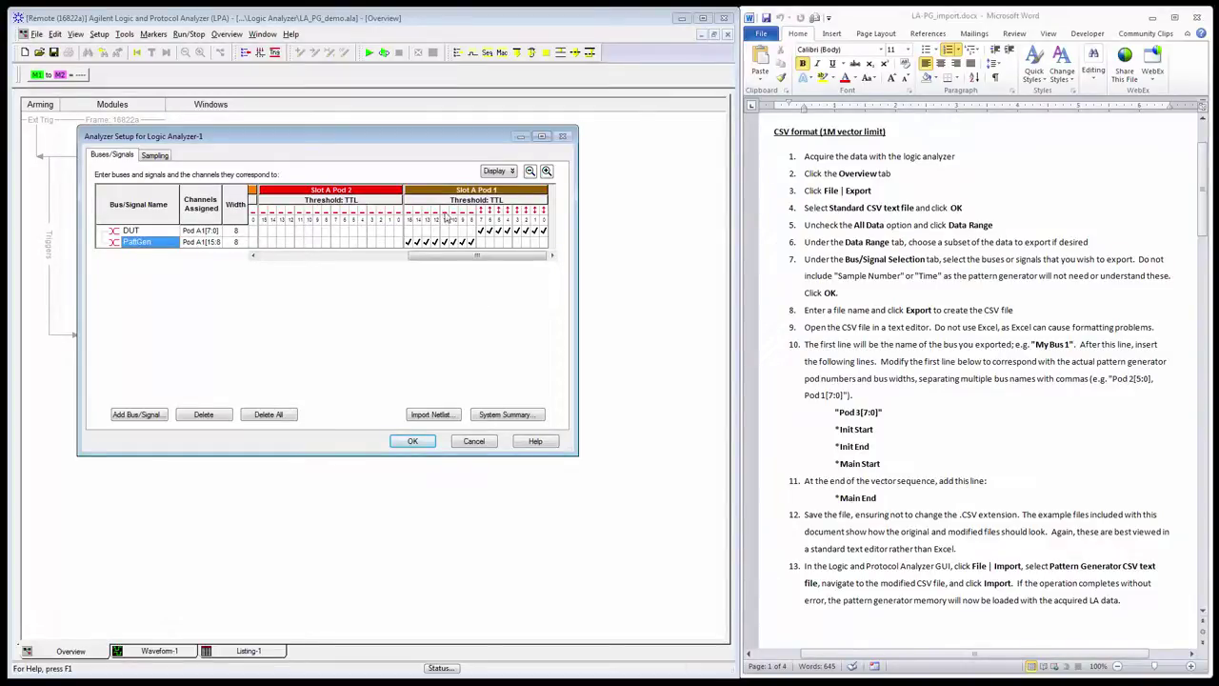
{"action": "left_click_drag", "start_coordinate": [412, 255], "coordinate": [275, 261]}
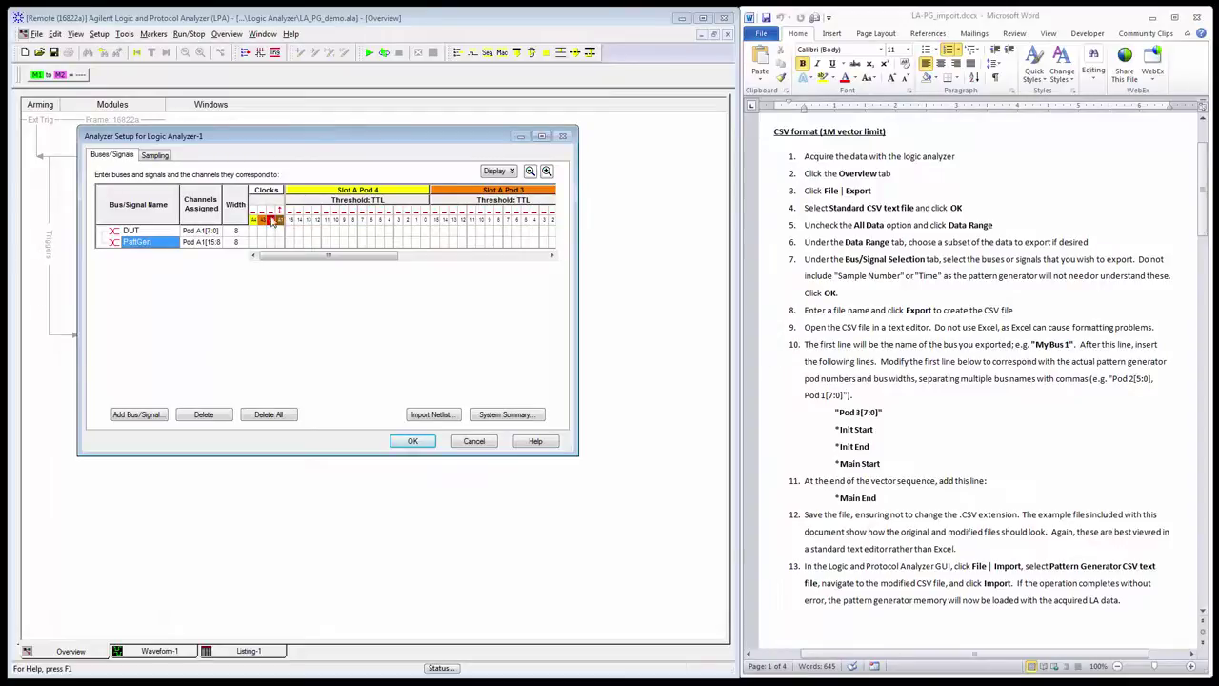
{"action": "left_click", "coordinate": [156, 156]}
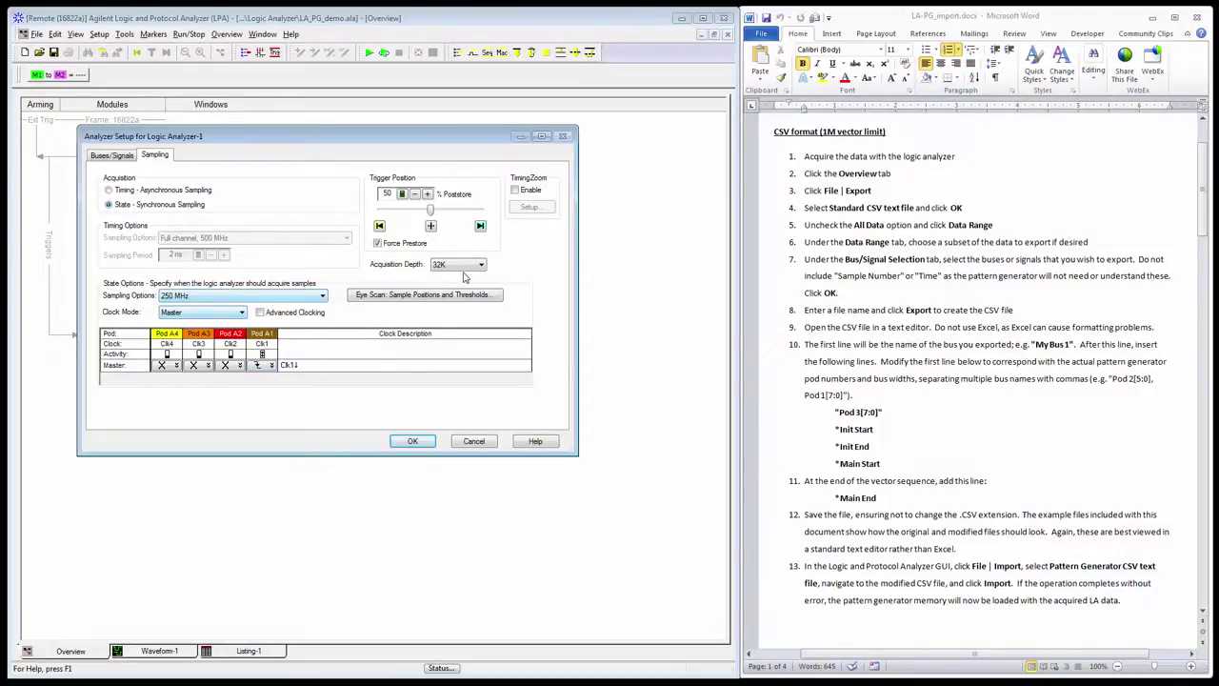
{"action": "left_click", "coordinate": [426, 441]}
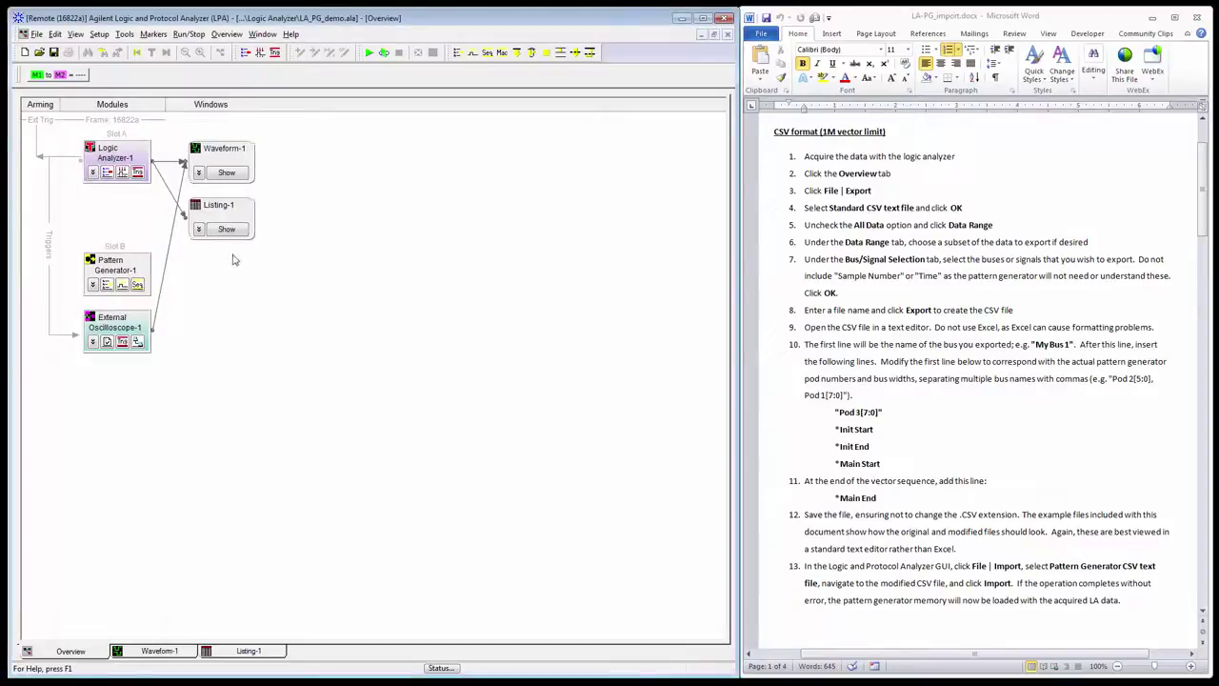
- Confirm the advanced trigger unchanged with pattern 00, then bring up the Waveform-1 window
{"action": "left_click", "coordinate": [137, 171]}
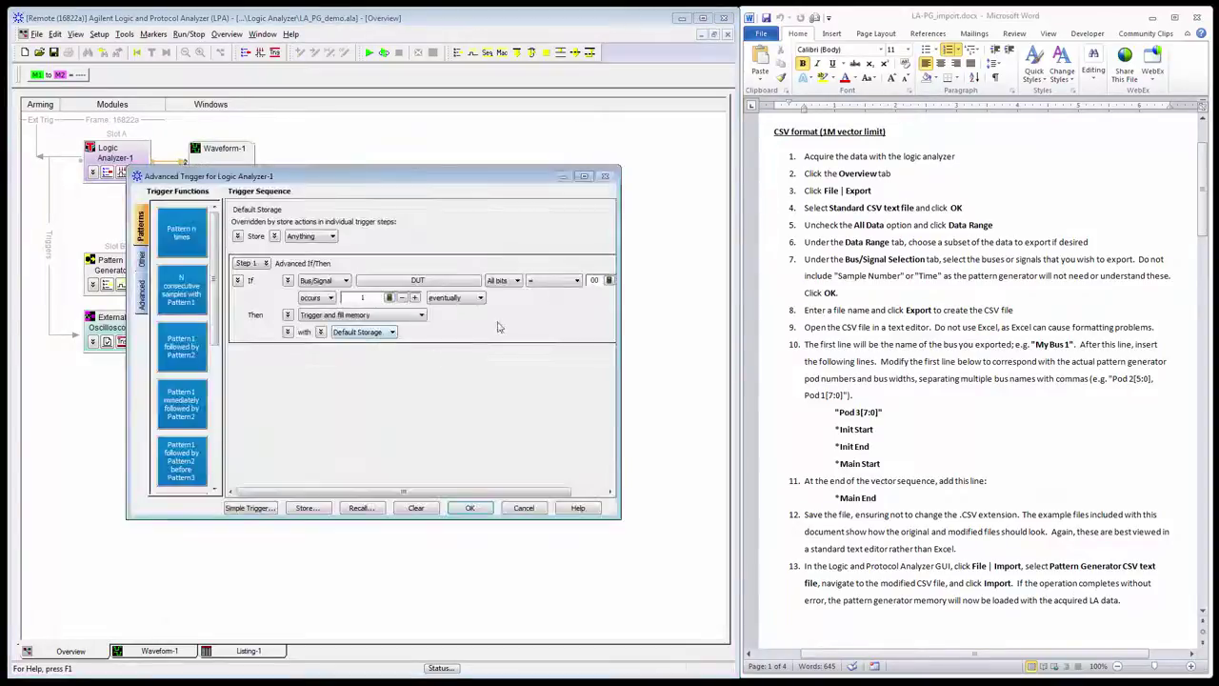
{"action": "left_click", "coordinate": [594, 280]}
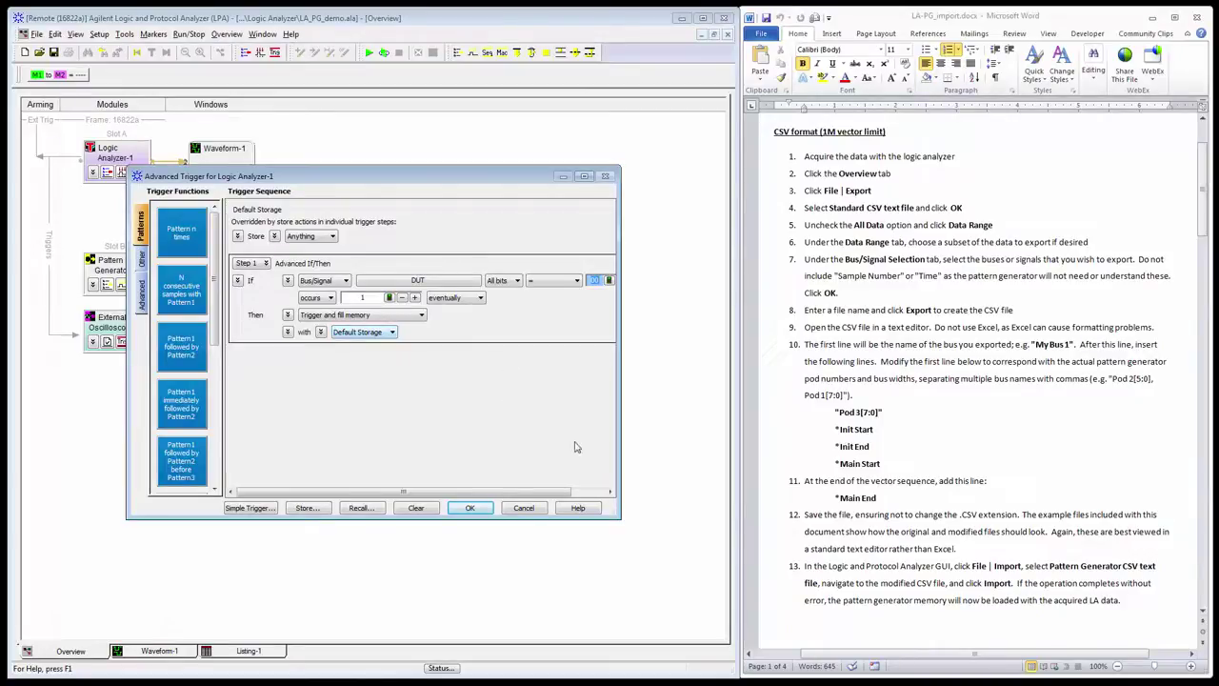
{"action": "left_click", "coordinate": [473, 507]}
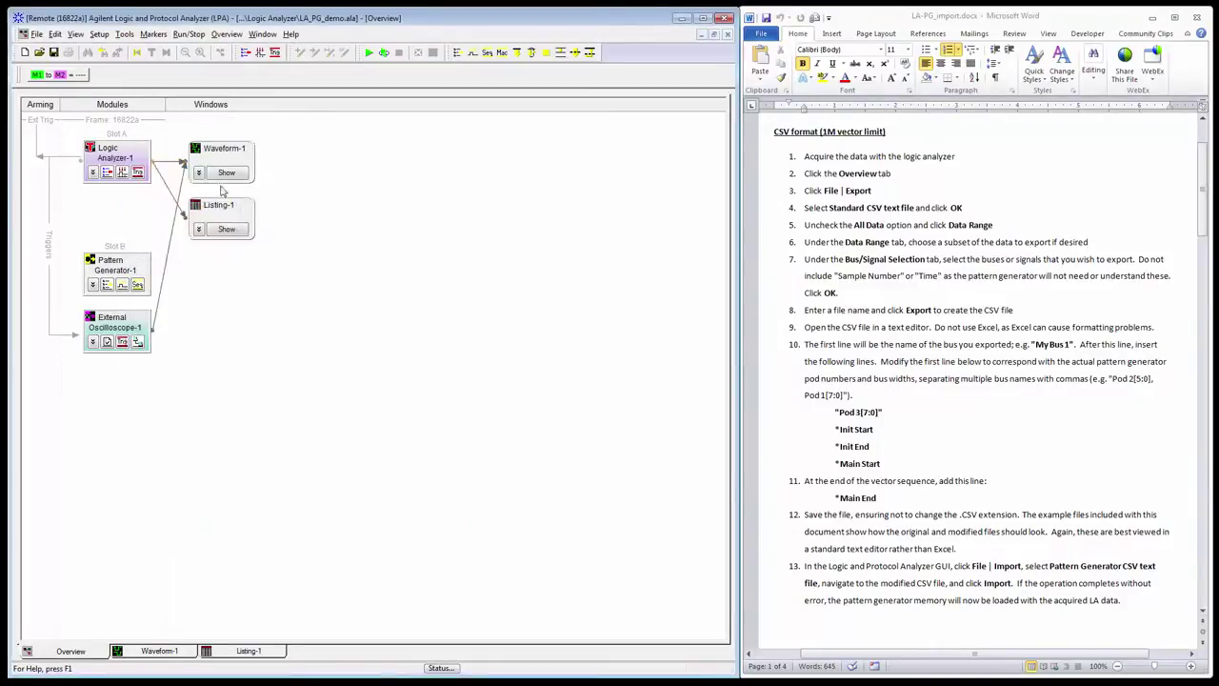
{"action": "left_click", "coordinate": [224, 176]}
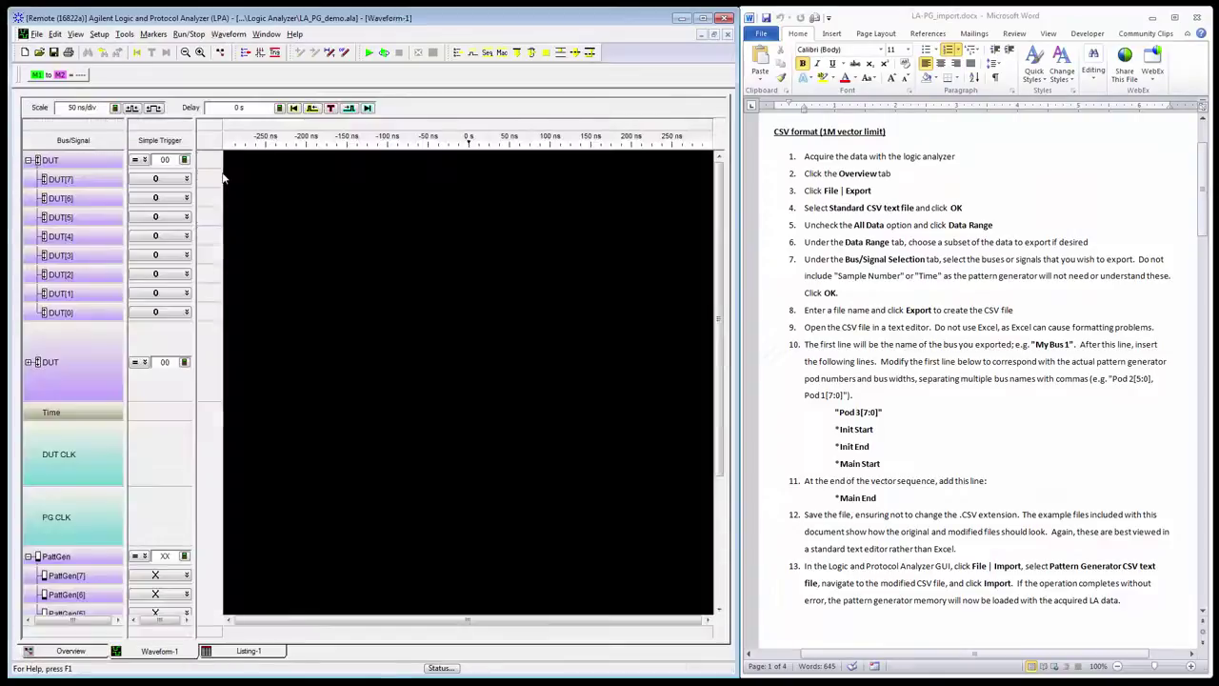
- Run an acquisition and zoom out four times to 2 us/div, showing repeated DUT ramps
{"action": "left_click", "coordinate": [369, 52]}
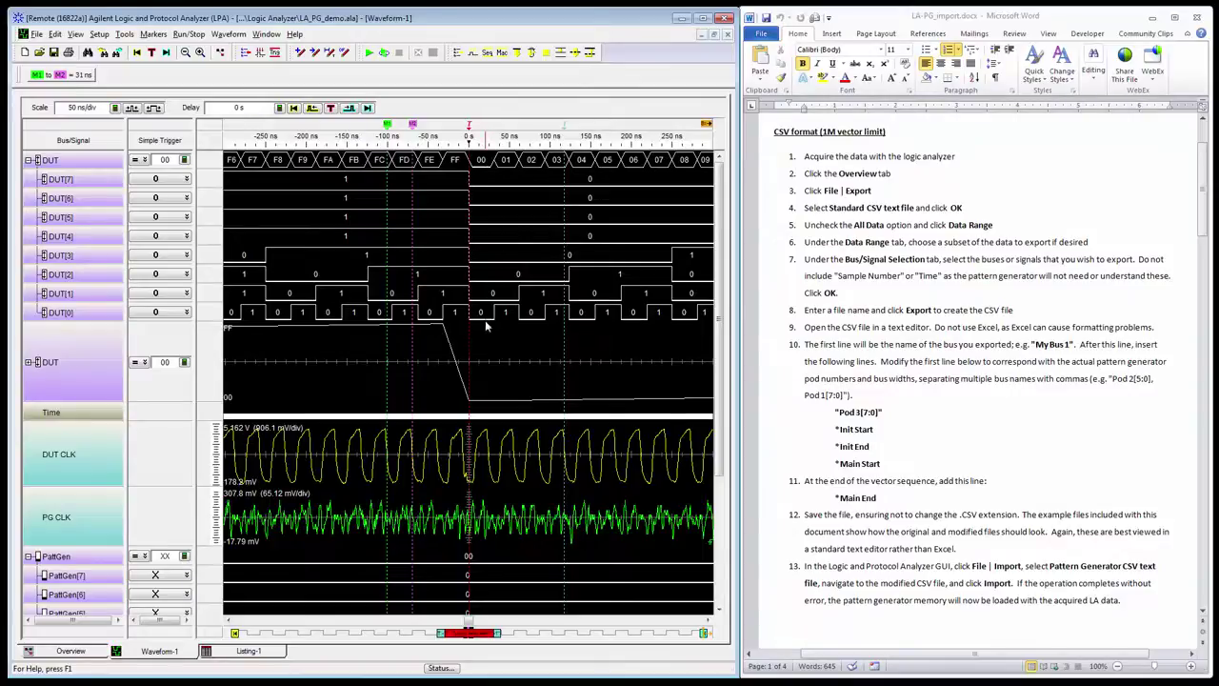
{"action": "left_click", "coordinate": [132, 108]}
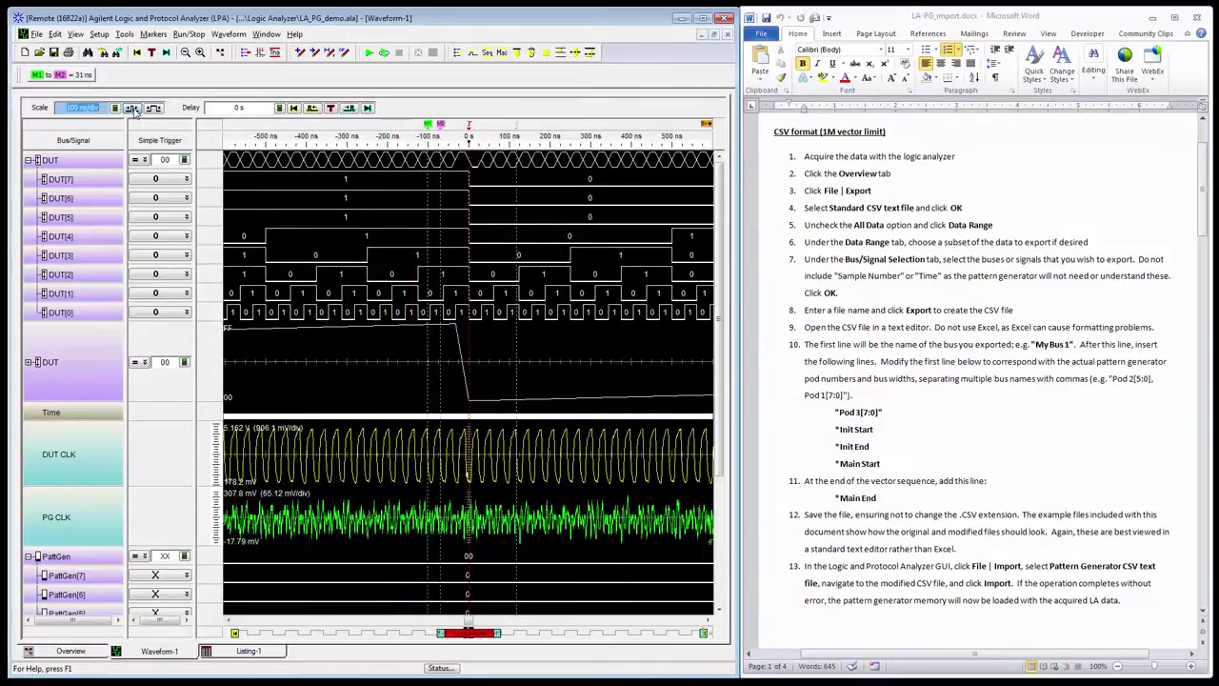
{"action": "left_click", "coordinate": [132, 107]}
{"action": "left_click", "coordinate": [133, 108]}
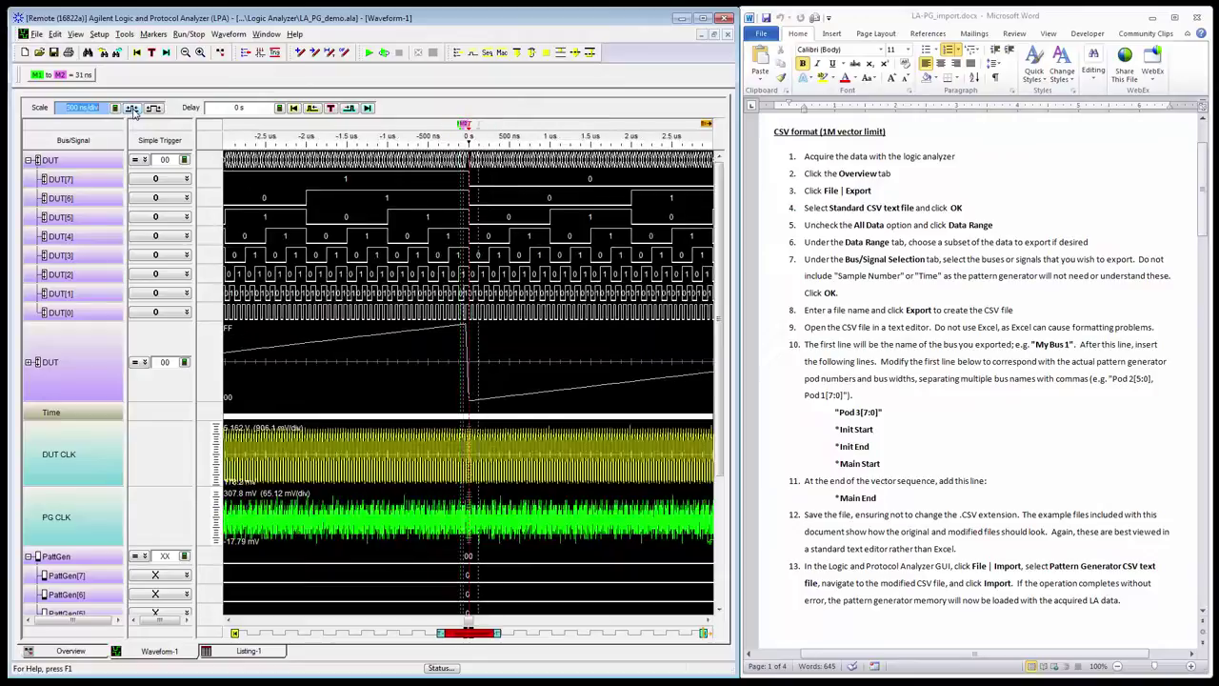
{"action": "left_click", "coordinate": [132, 108]}
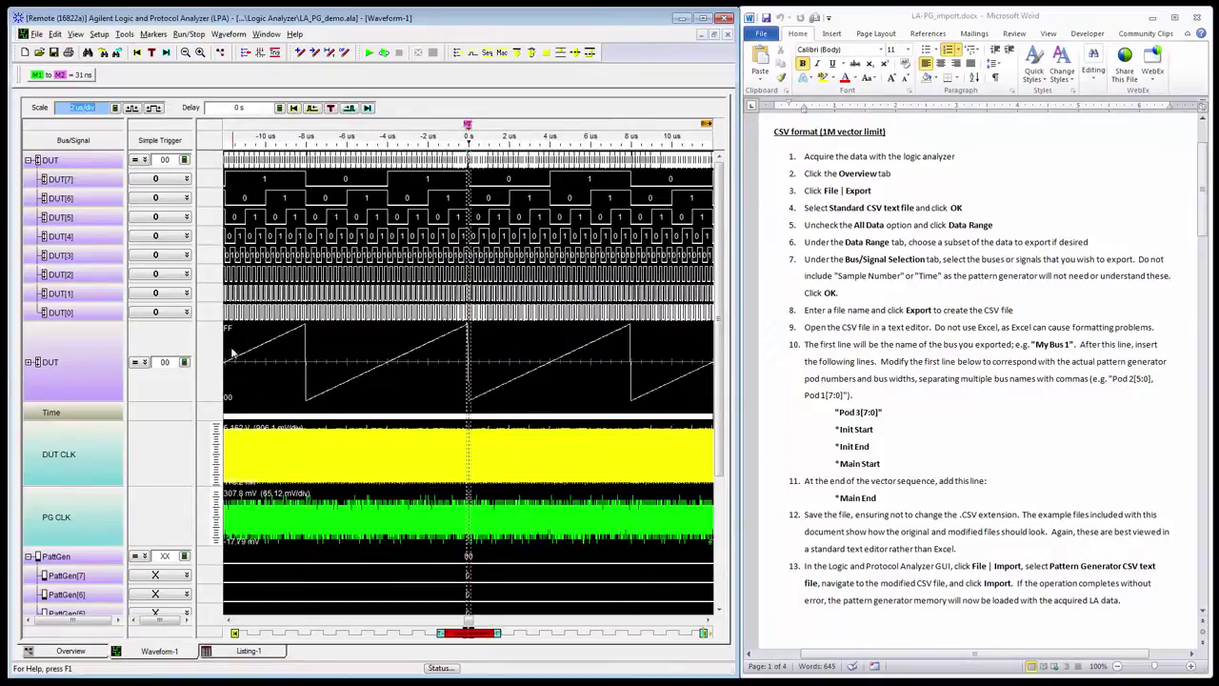
{"action": "mouse_move", "coordinate": [270, 390]}
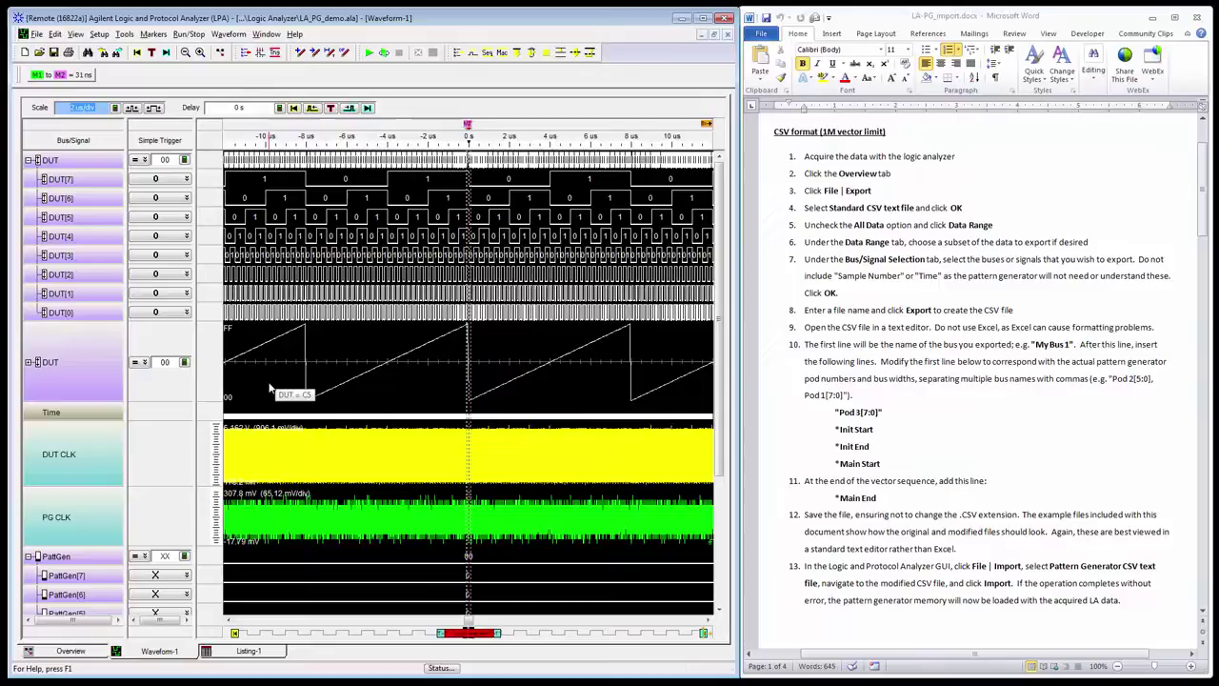
- Export the capture via File > Export as a Standard CSV text file, reaching the save dialog
{"action": "left_click", "coordinate": [36, 35]}
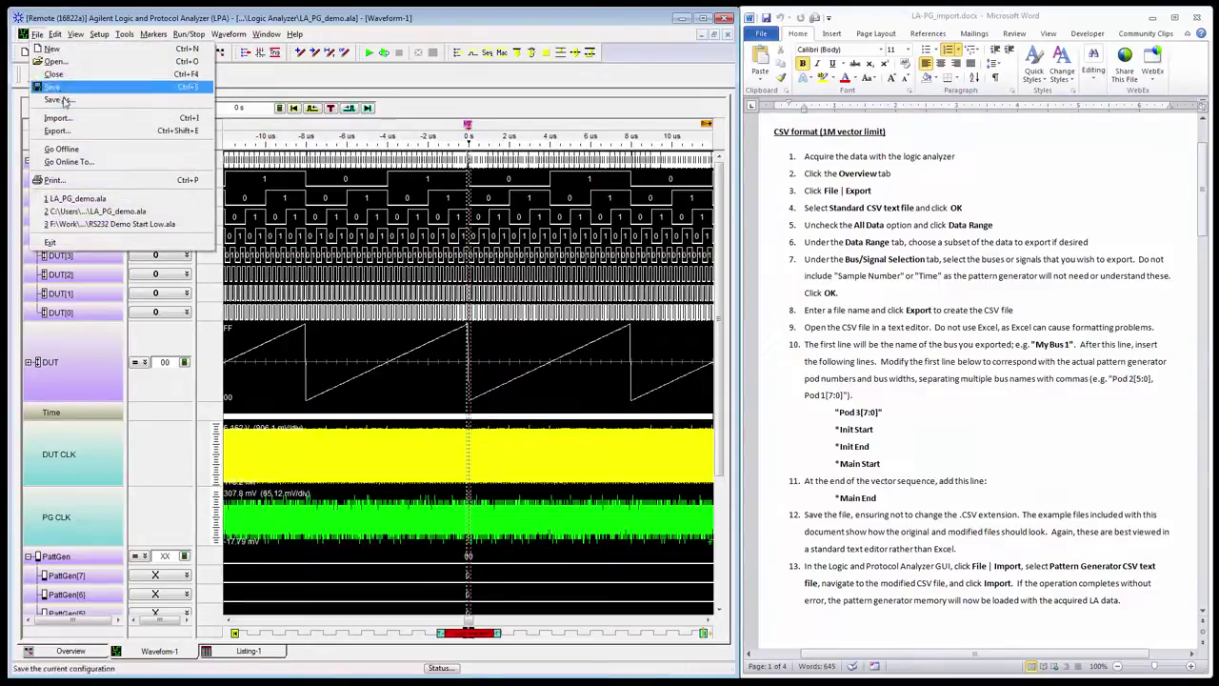
{"action": "left_click", "coordinate": [57, 131]}
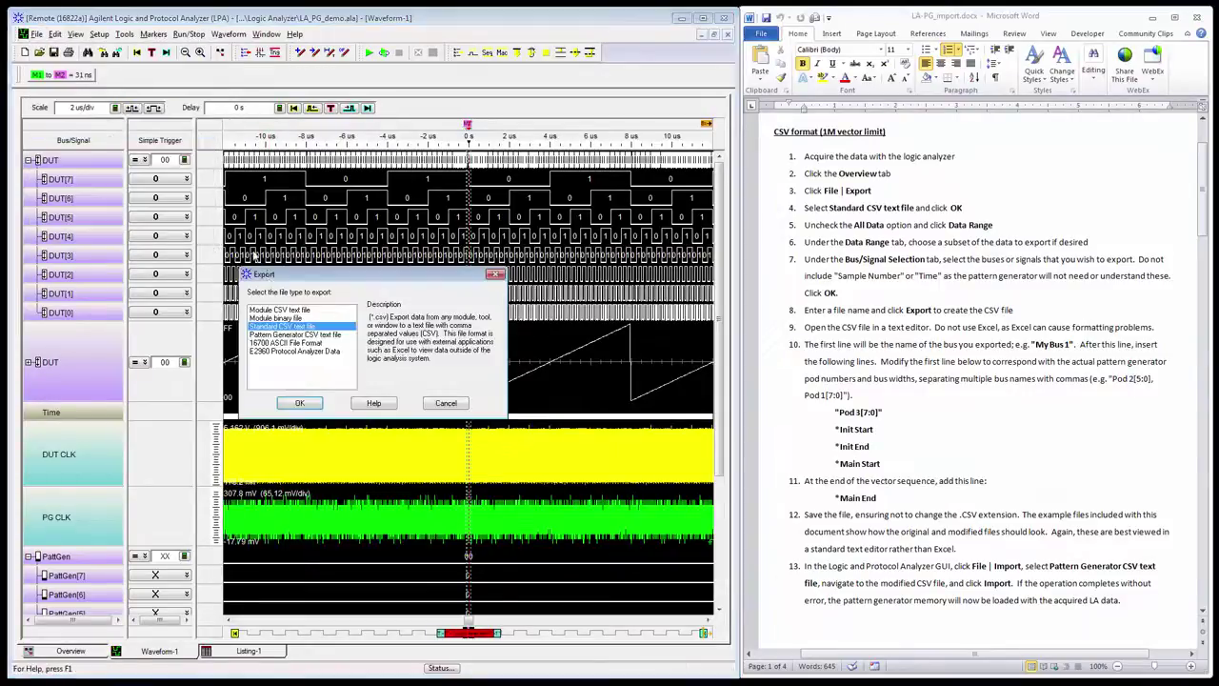
{"action": "left_click", "coordinate": [310, 335]}
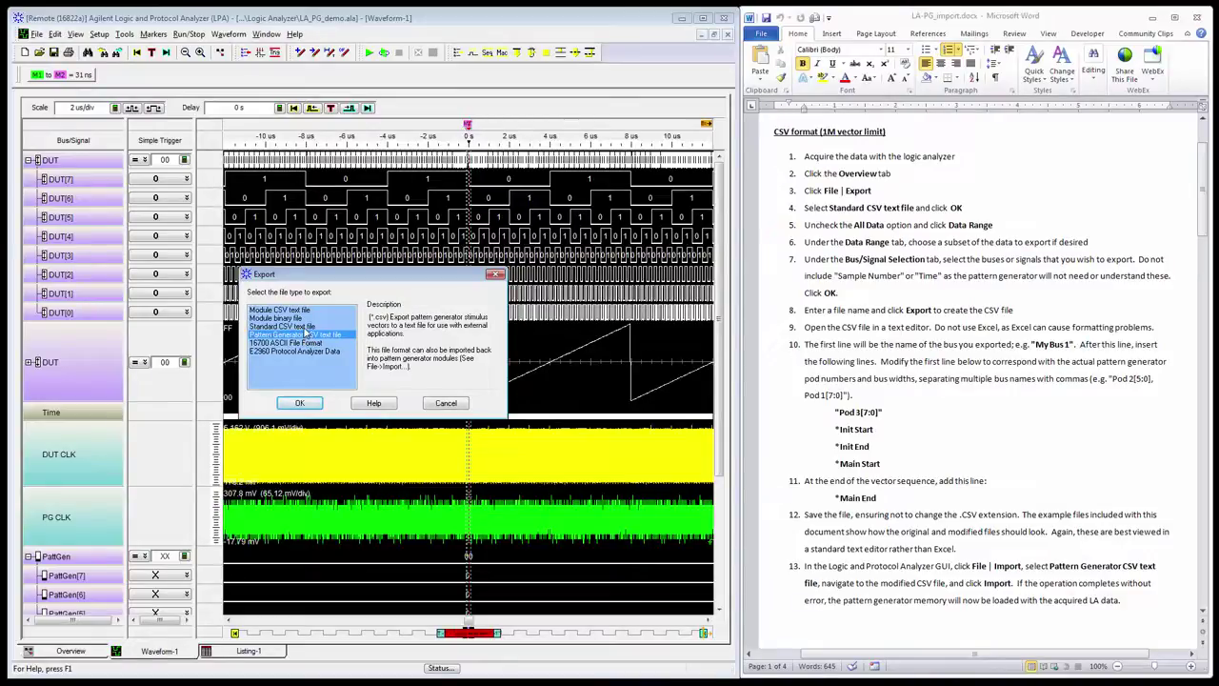
{"action": "left_click", "coordinate": [304, 329]}
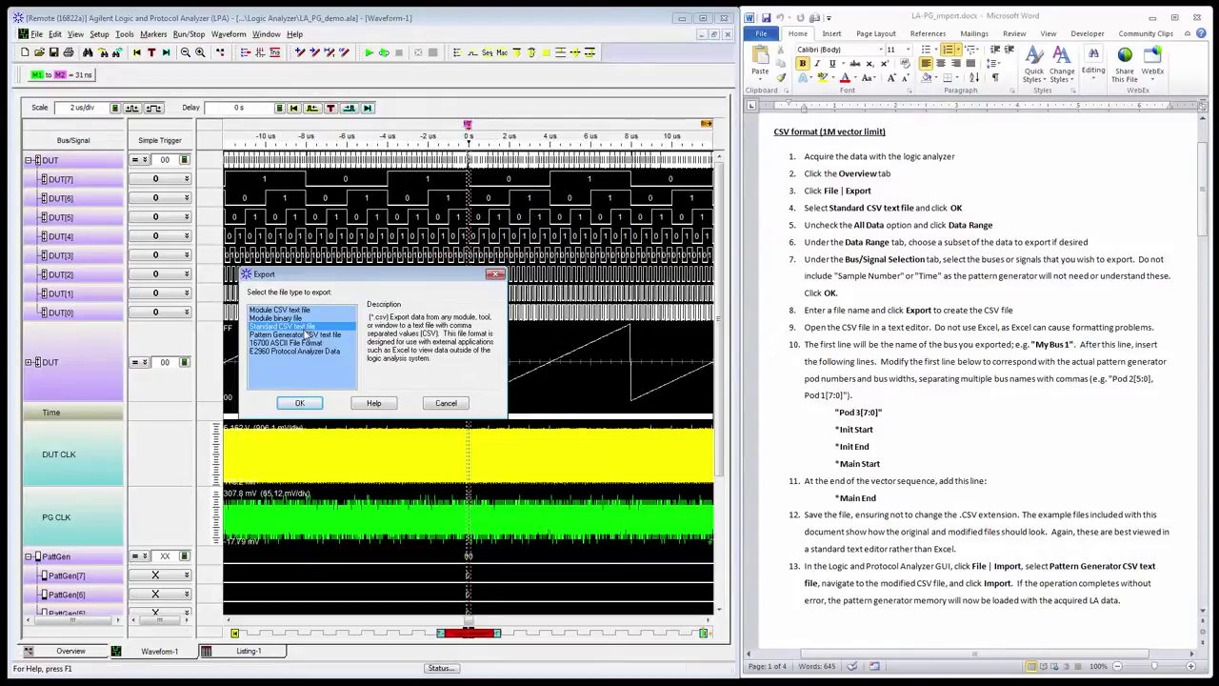
{"action": "left_click", "coordinate": [301, 404]}
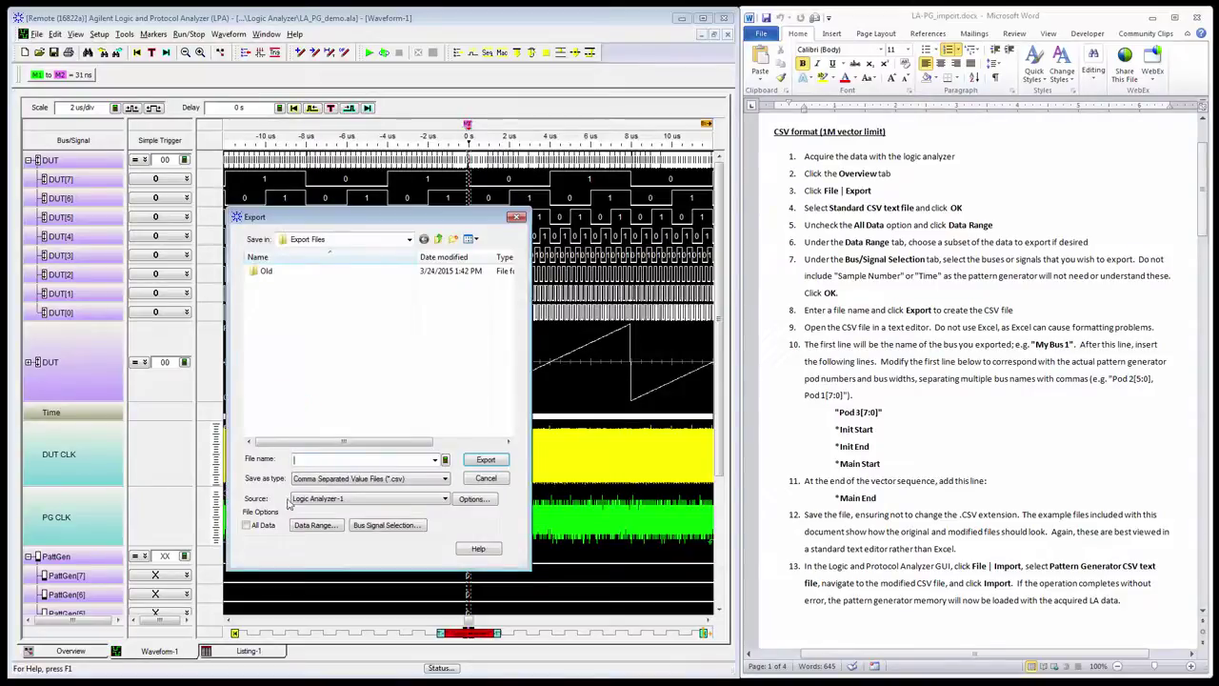
- Restrict the export's range properties to the DUT bus only
{"action": "left_click", "coordinate": [248, 526]}
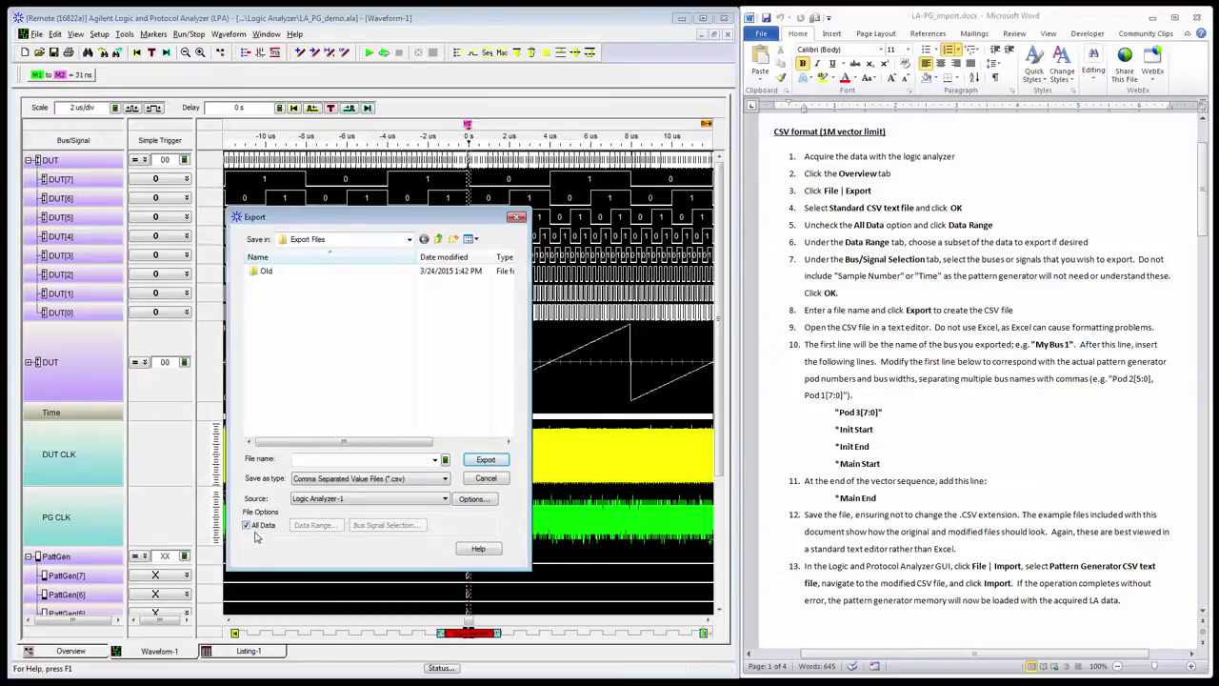
{"action": "left_click", "coordinate": [247, 525]}
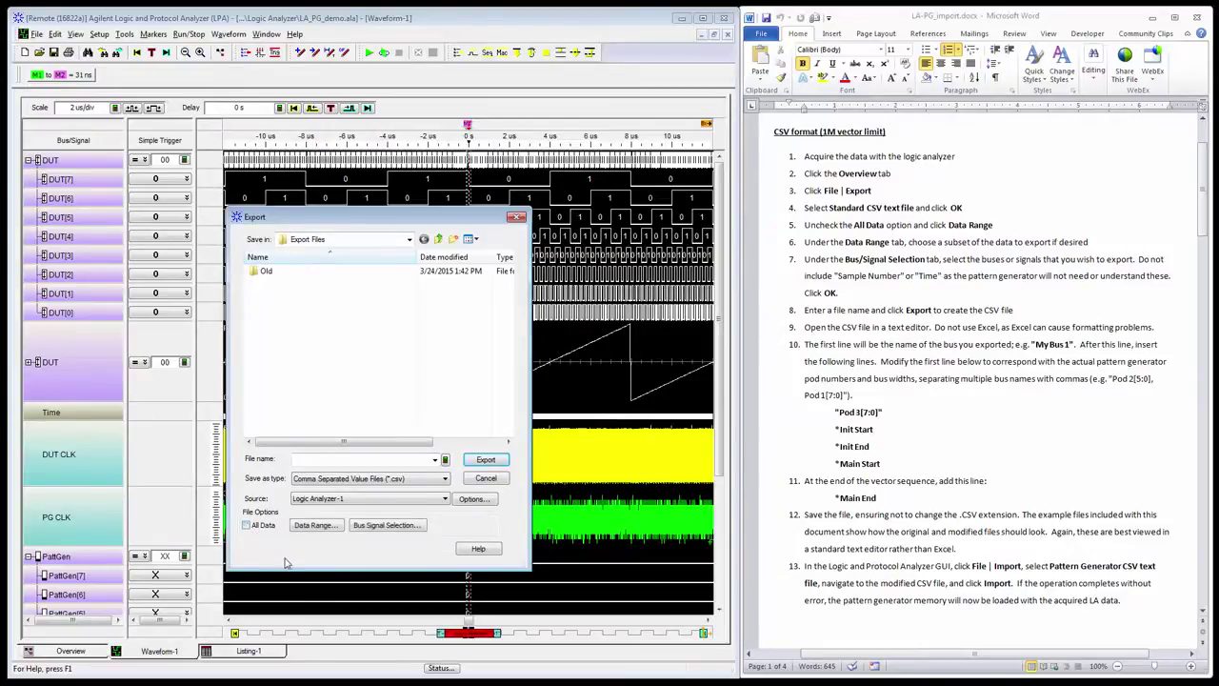
{"action": "left_click", "coordinate": [316, 526]}
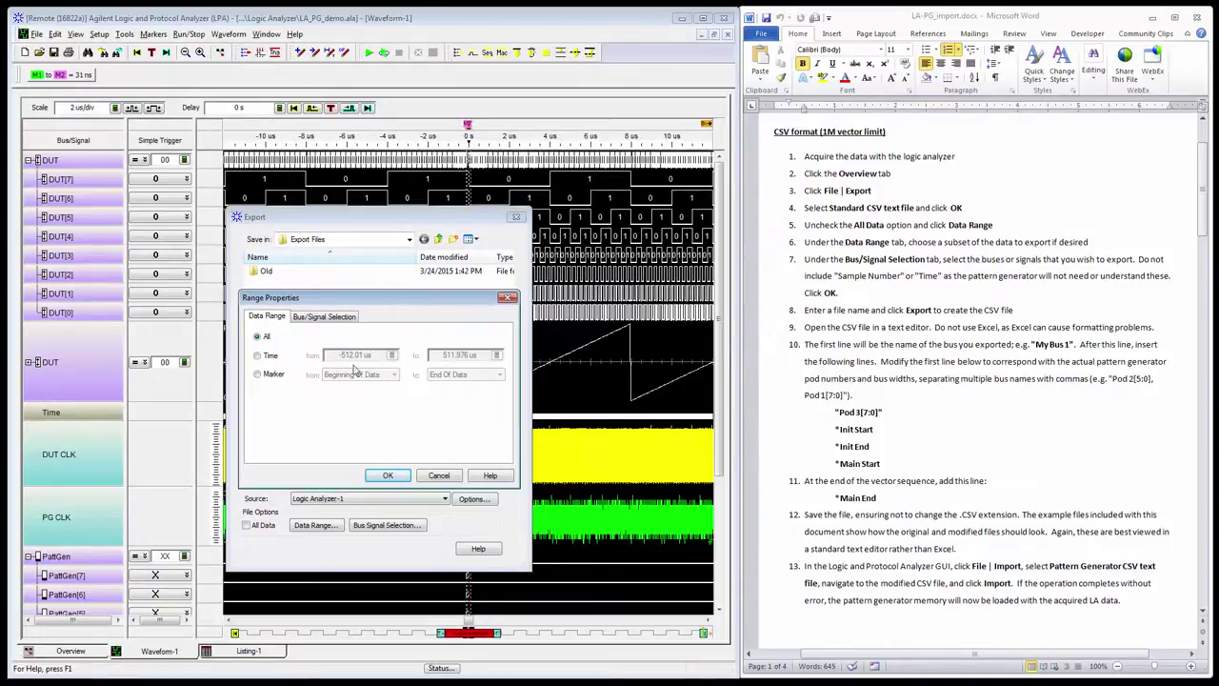
{"action": "left_click", "coordinate": [320, 319]}
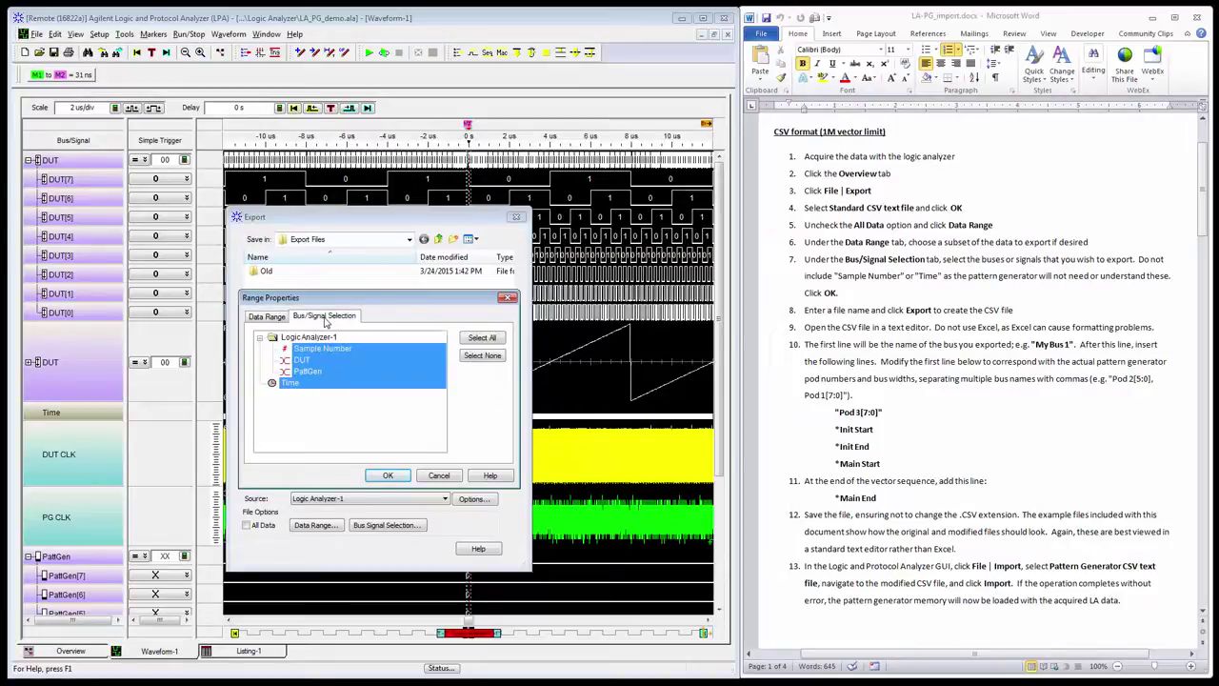
{"action": "left_click", "coordinate": [304, 364]}
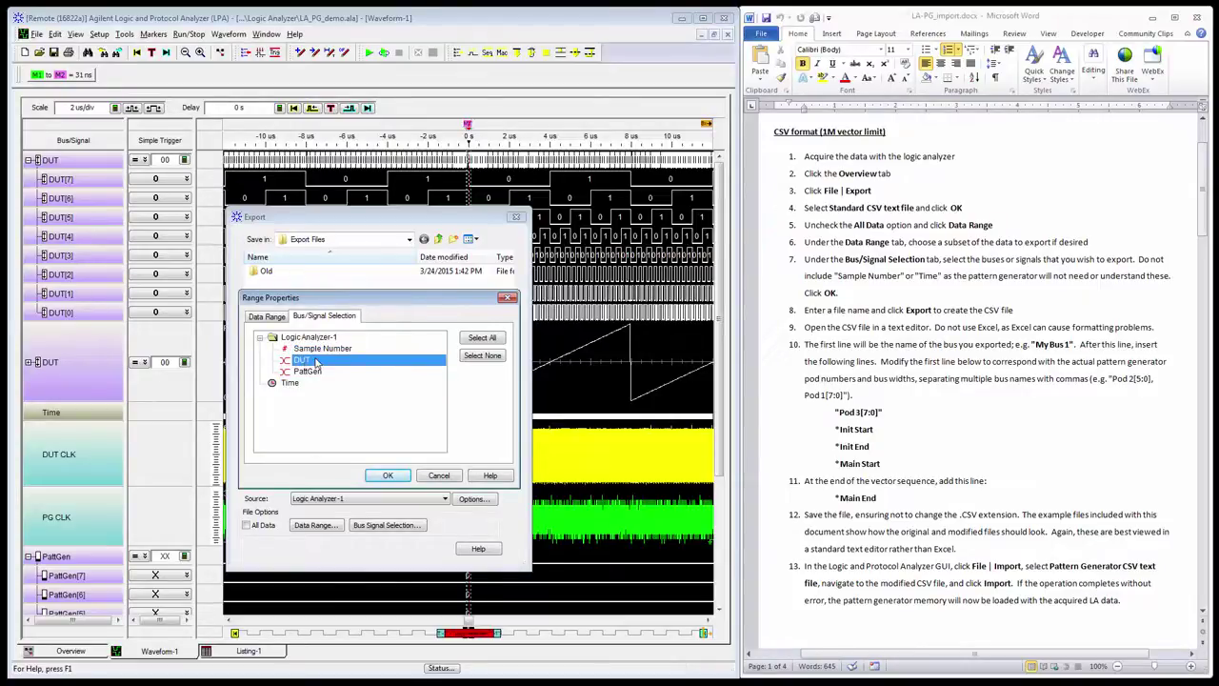
{"action": "left_click", "coordinate": [385, 476]}
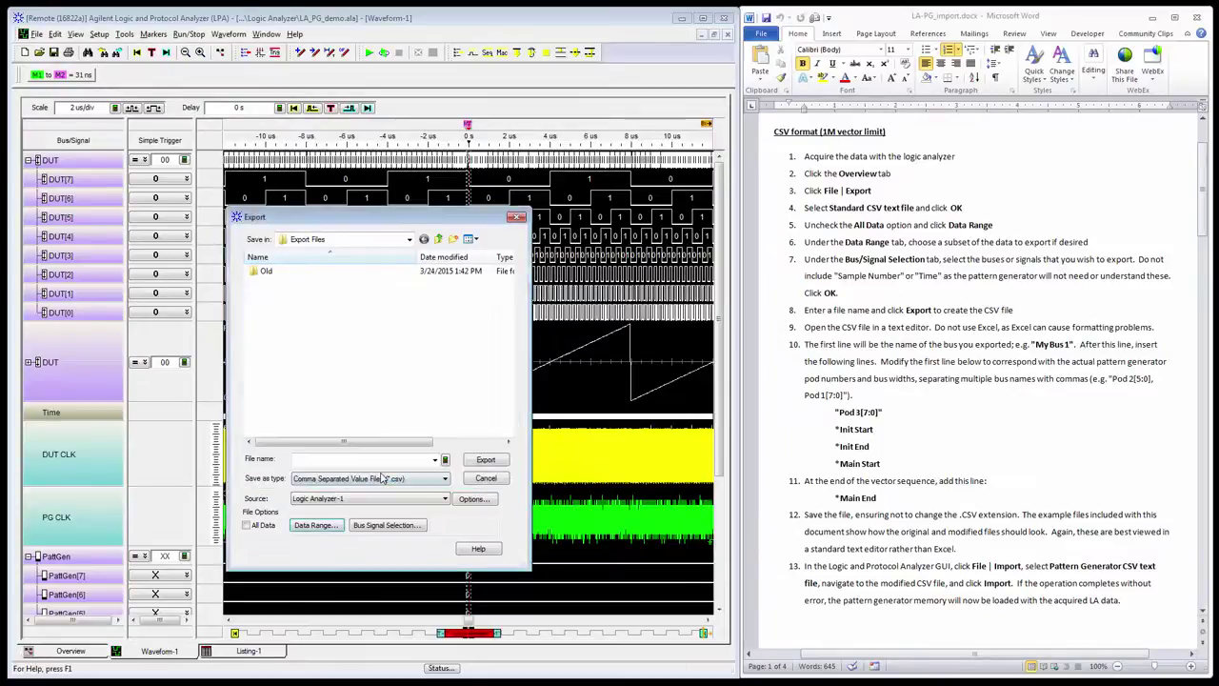
- Save the export as Export.csv in the Export Files folder
{"action": "left_click", "coordinate": [336, 459]}
{"action": "type", "text": "Export"}
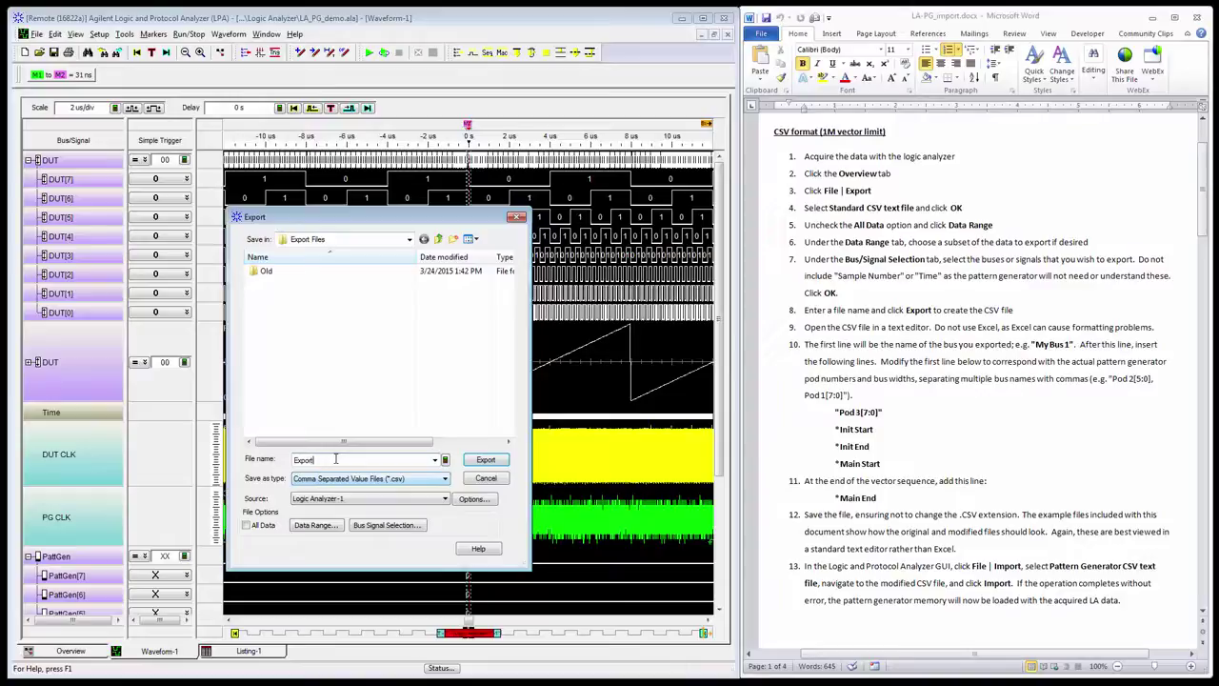
{"action": "left_click", "coordinate": [482, 460]}
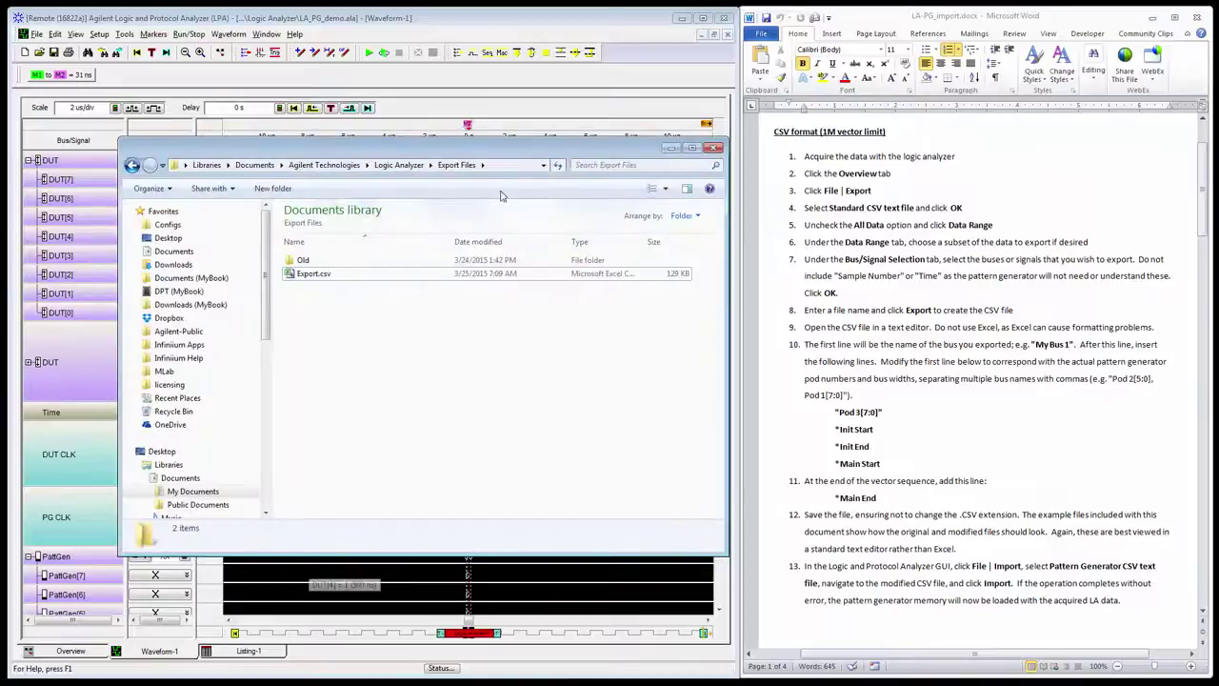
- Open Export.csv from the Export Files folder in UltraEdit
{"action": "left_click", "coordinate": [516, 166]}
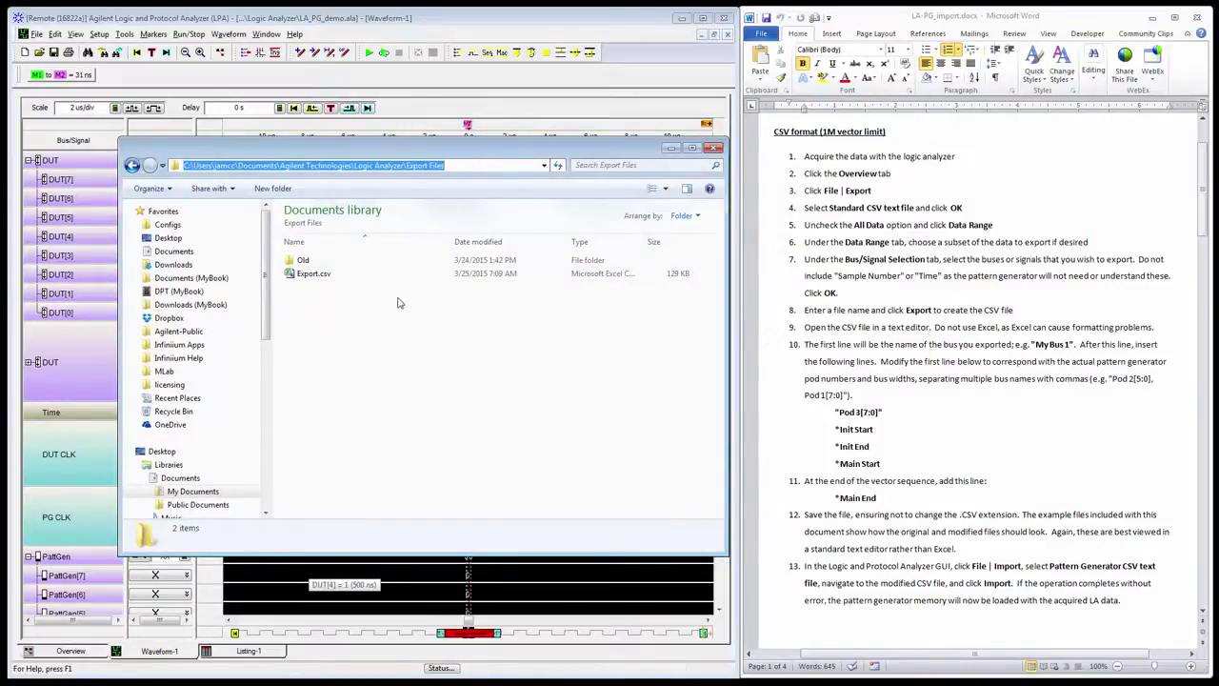
{"action": "left_click", "coordinate": [359, 305]}
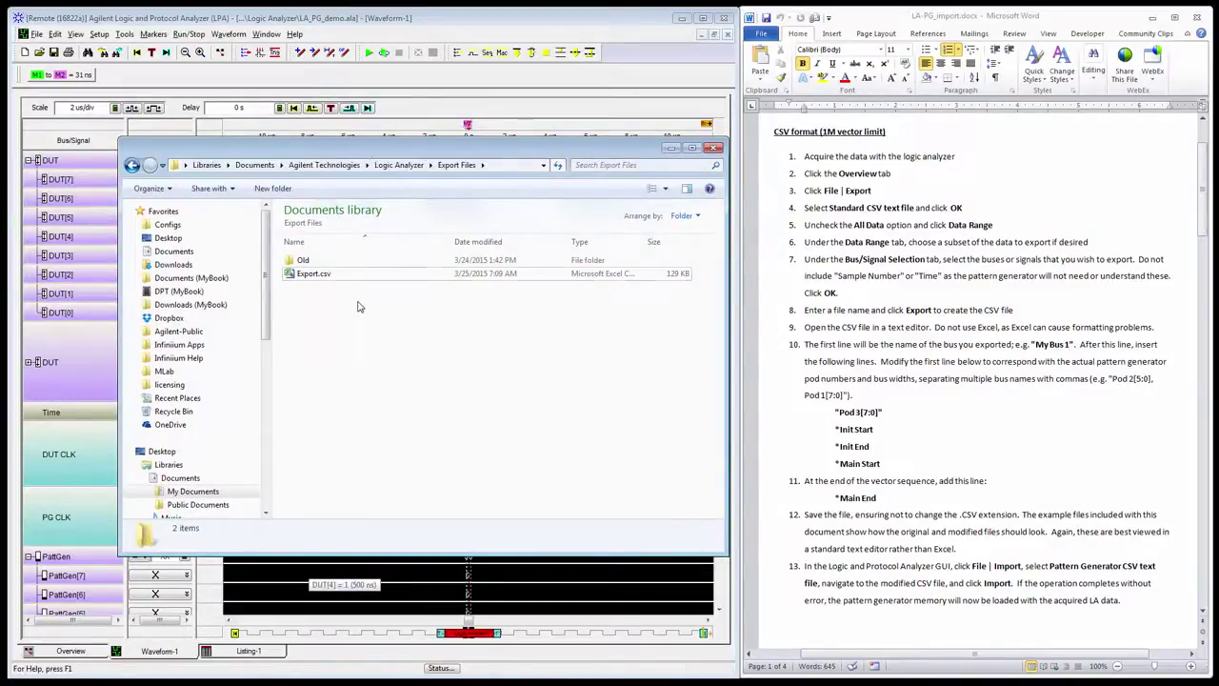
{"action": "double_click", "coordinate": [313, 276]}
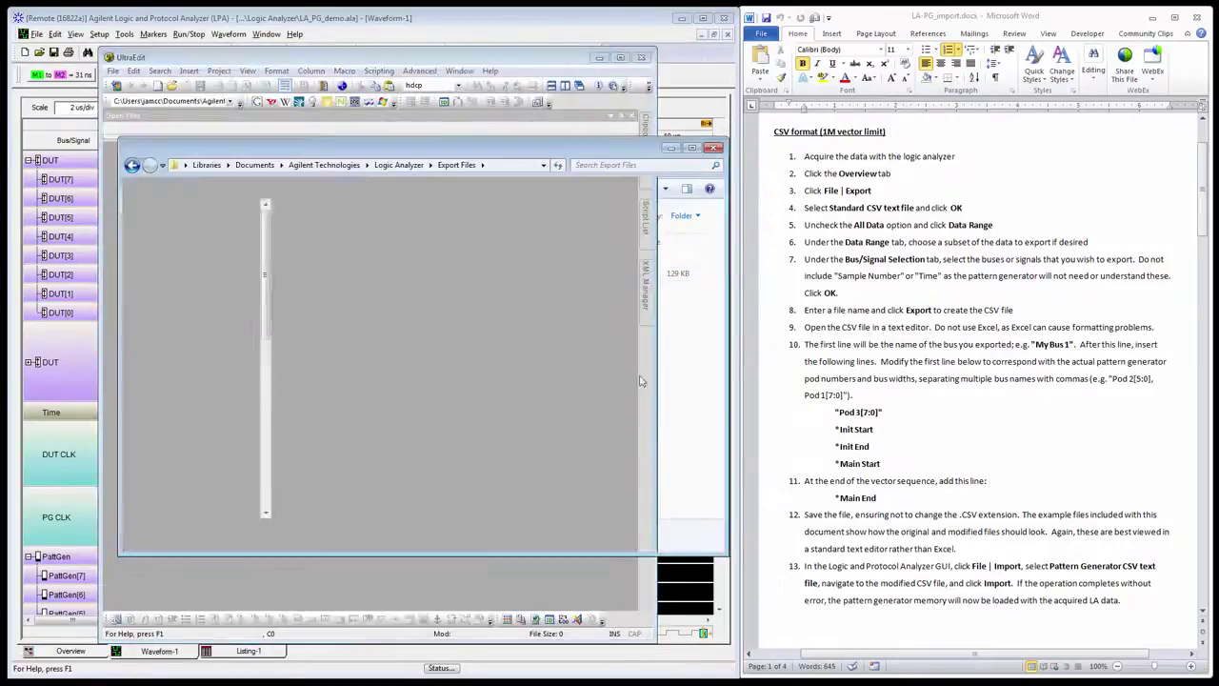
- Paste the Pod 3[7:0], *Init Start, *Init End and *Main Start lines after DUT
{"action": "left_click", "coordinate": [684, 419]}
{"action": "left_click_drag", "start_coordinate": [312, 275], "coordinate": [225, 589]}
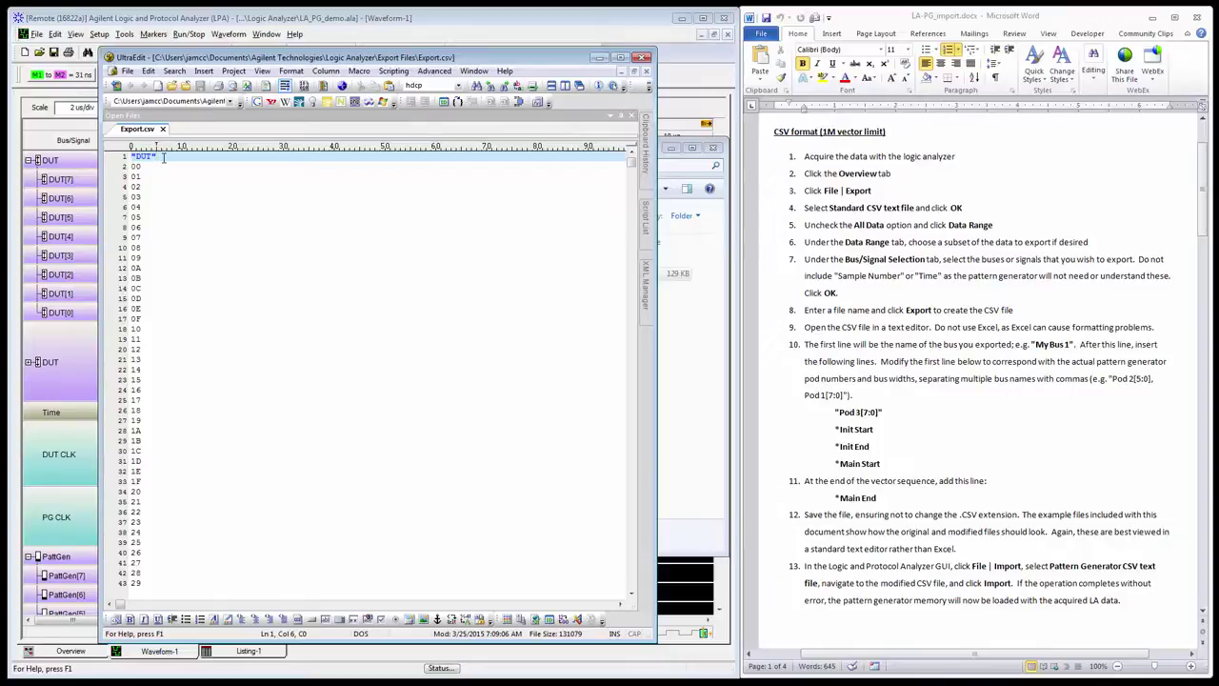
{"action": "key", "text": "Return"}
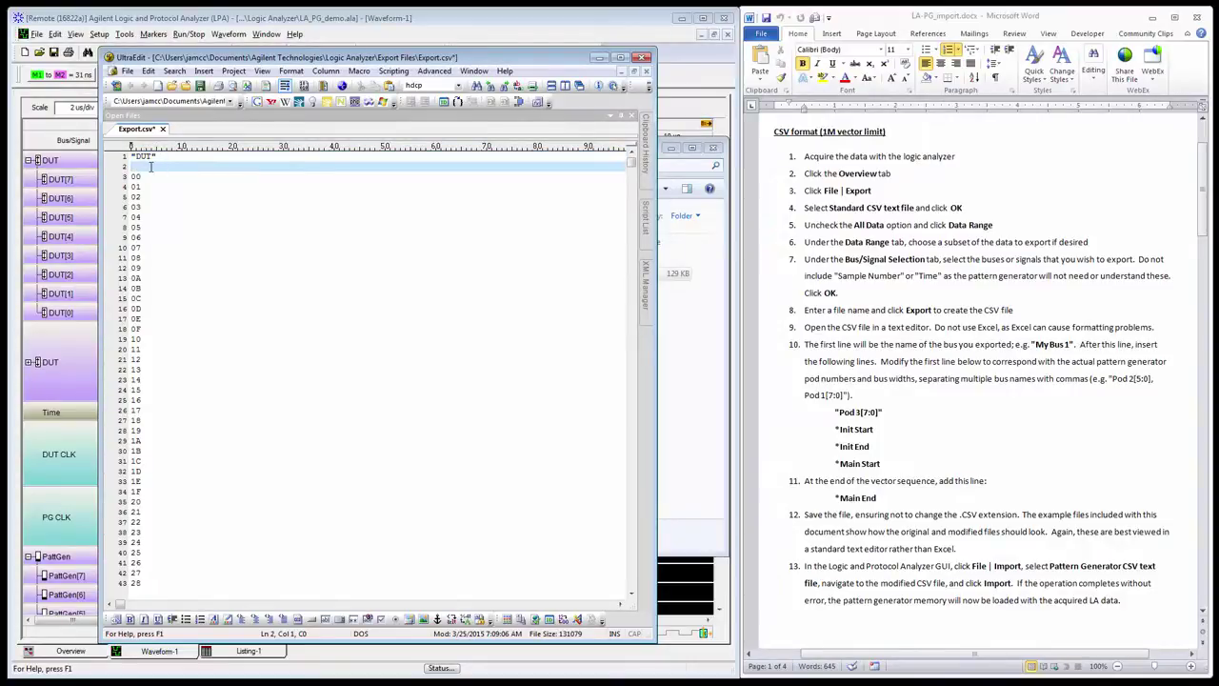
{"action": "left_click", "coordinate": [885, 465]}
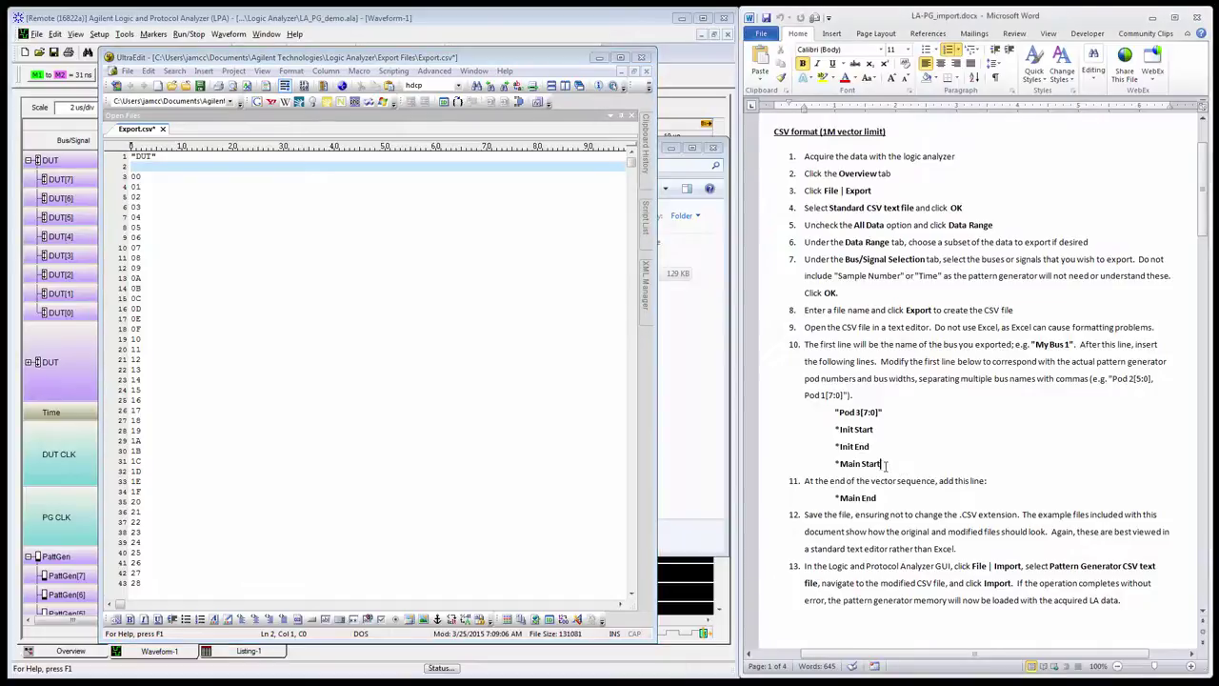
{"action": "left_click_drag", "start_coordinate": [885, 465], "coordinate": [841, 419]}
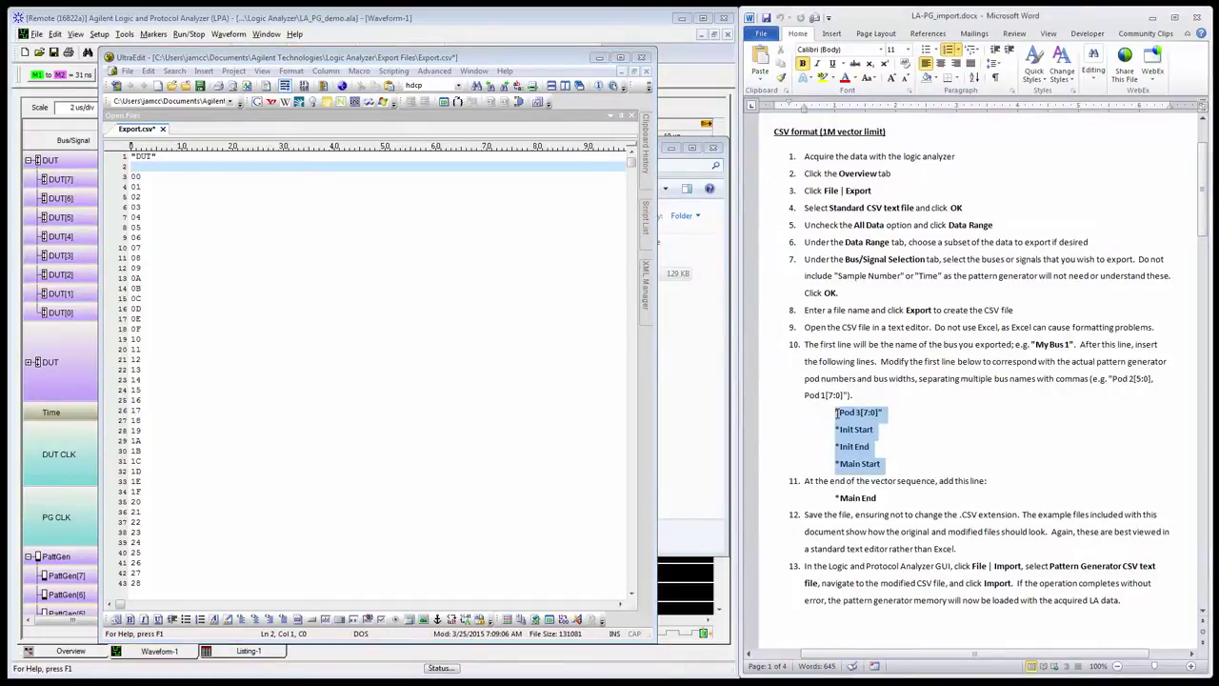
{"action": "left_click", "coordinate": [141, 167]}
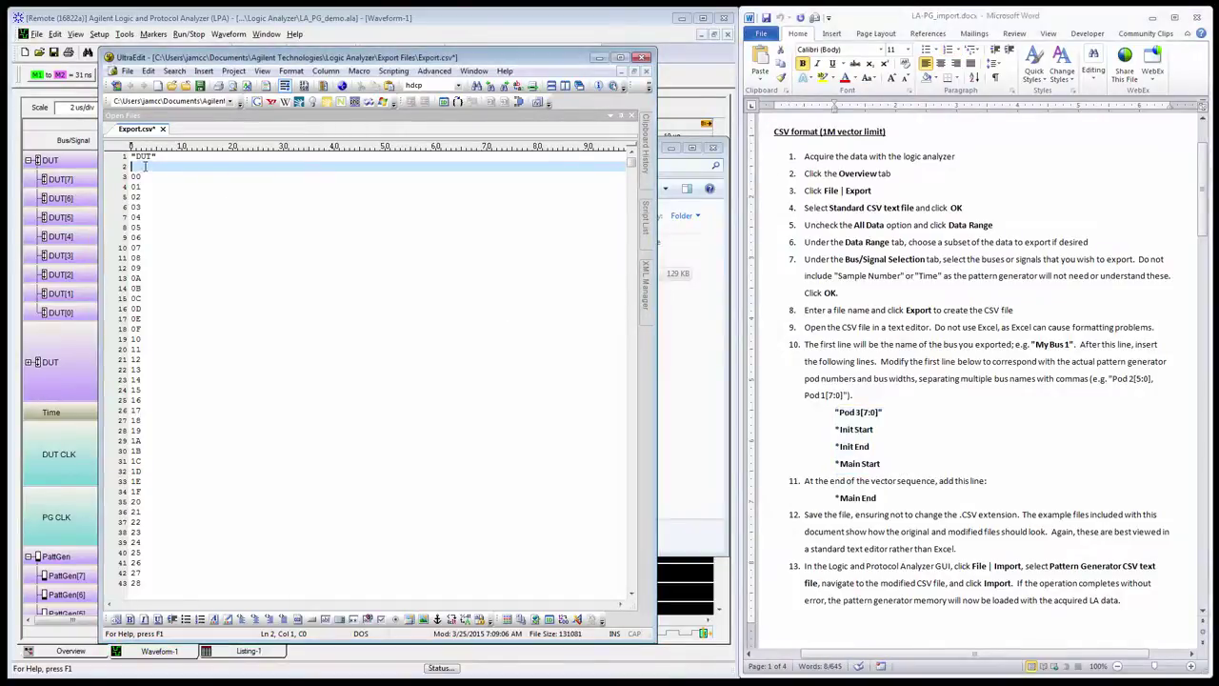
{"action": "type", "text": "\"Pod 3[7:0]\" \"Init Start \"Init End \"Main Start"}
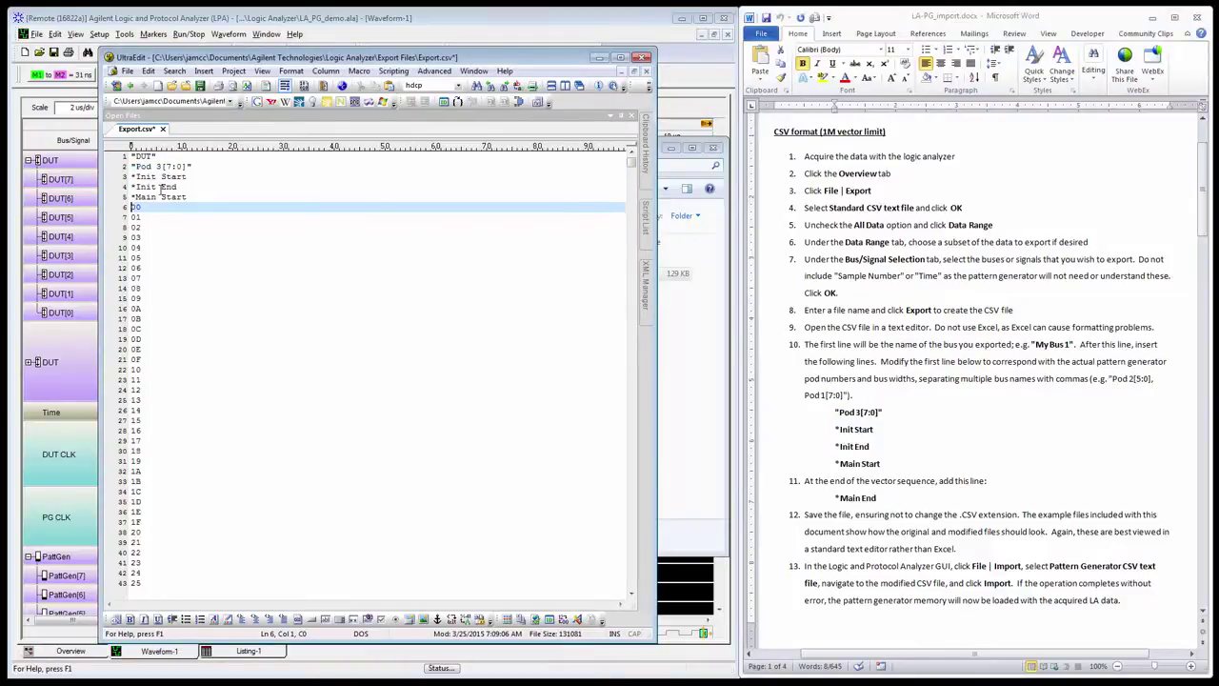
- Check the pasted Pod 3[7:0] line, then move down toward the end of the vector data
{"action": "left_click", "coordinate": [199, 167]}
{"action": "left_click_drag", "start_coordinate": [205, 167], "coordinate": [122, 169]}
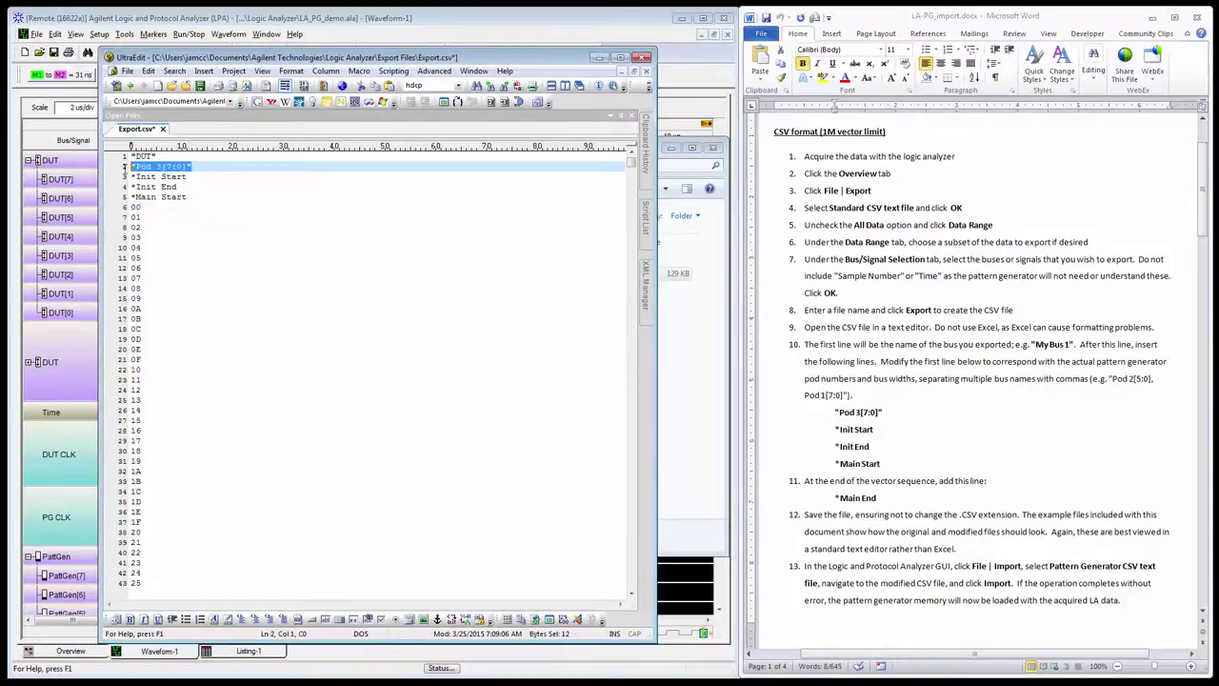
{"action": "left_click", "coordinate": [162, 168]}
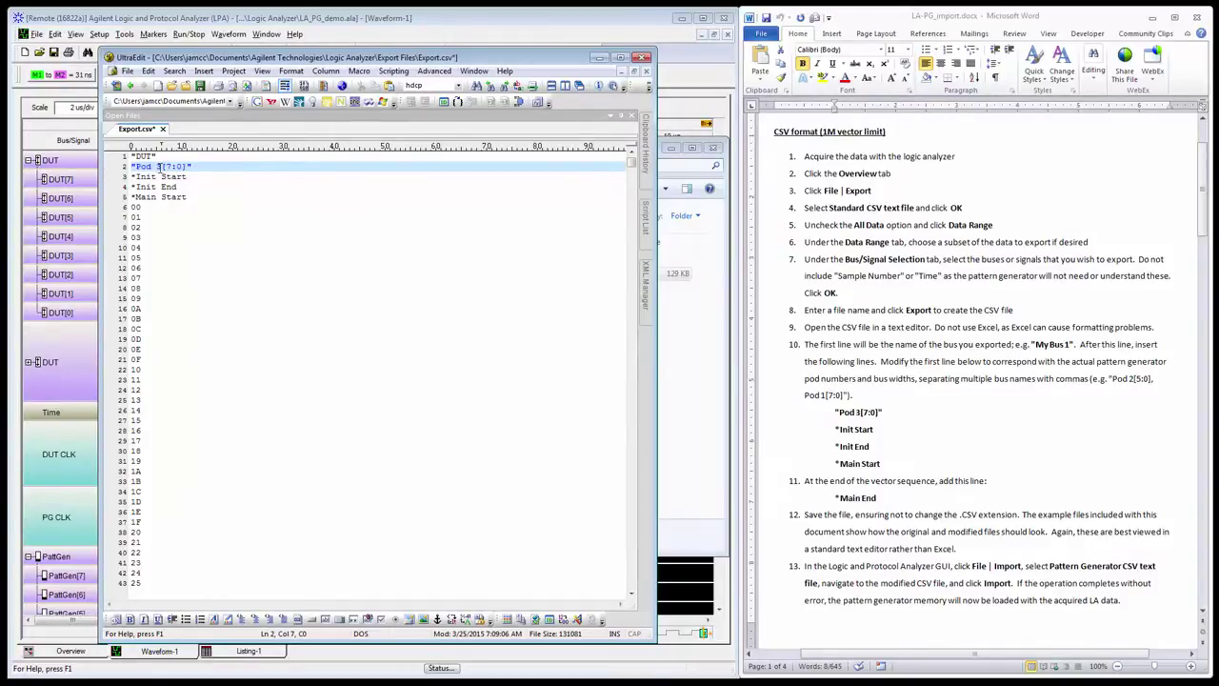
{"action": "left_click_drag", "start_coordinate": [165, 167], "coordinate": [178, 166]}
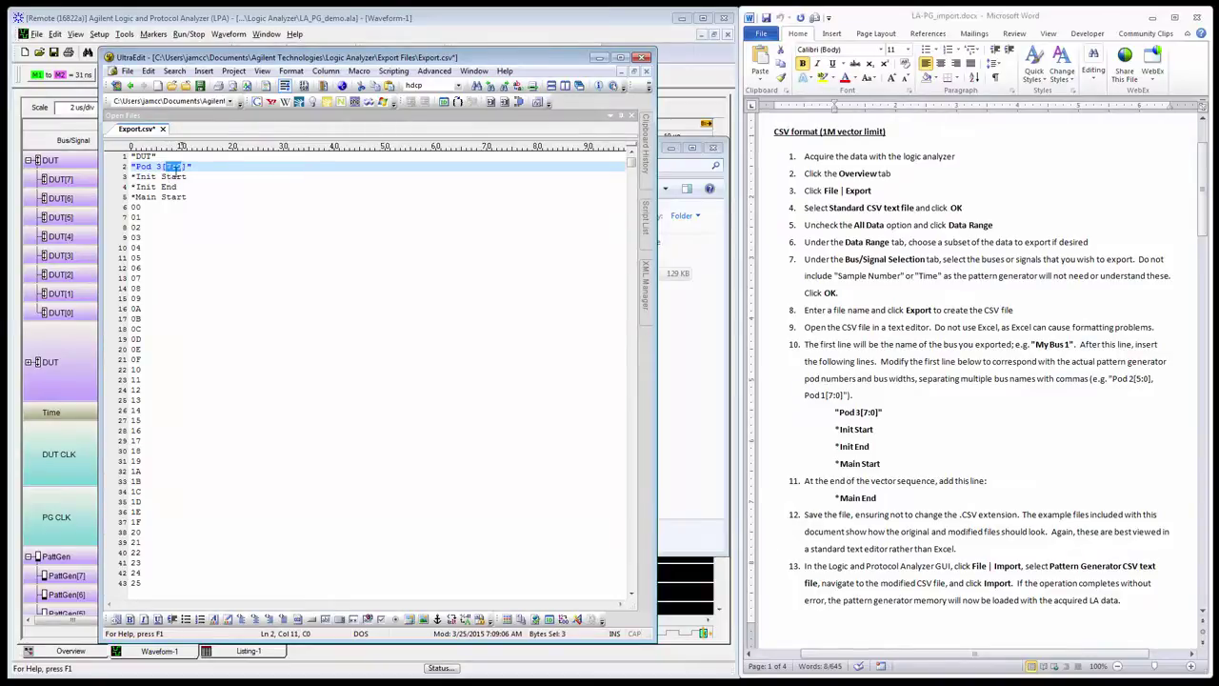
{"action": "left_click", "coordinate": [252, 177]}
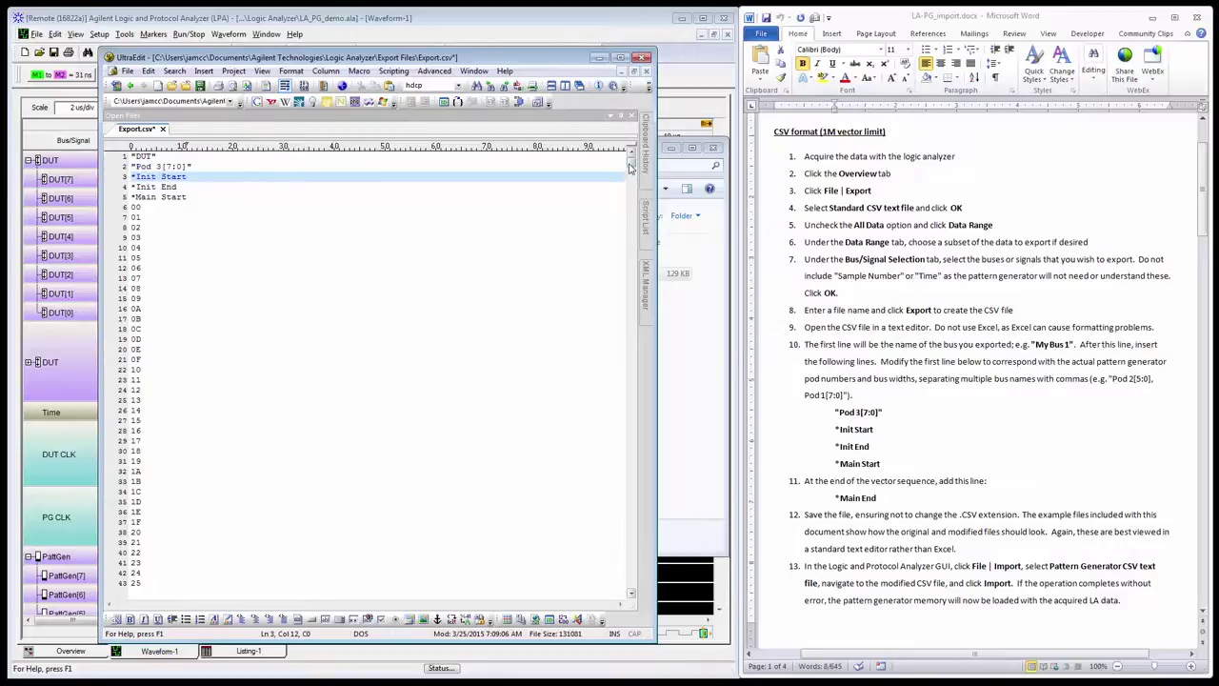
{"action": "left_click_drag", "start_coordinate": [631, 164], "coordinate": [624, 590]}
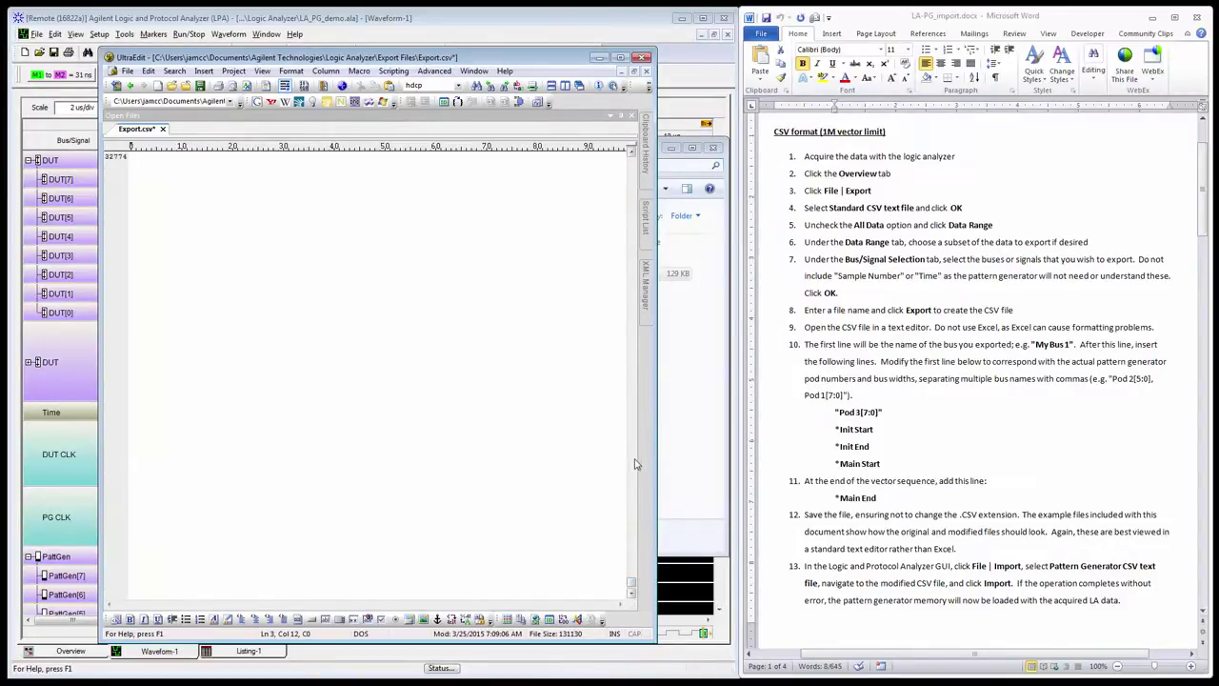
- Paste a *Main End line after the last vector, add a new line, and save Export.csv
{"action": "left_click", "coordinate": [637, 464]}
{"action": "left_click", "coordinate": [630, 592]}
{"action": "left_click", "coordinate": [630, 592]}
{"action": "left_click", "coordinate": [887, 495]}
{"action": "left_click_drag", "start_coordinate": [886, 495], "coordinate": [837, 505]}
{"action": "key", "text": "ctrl+c"}
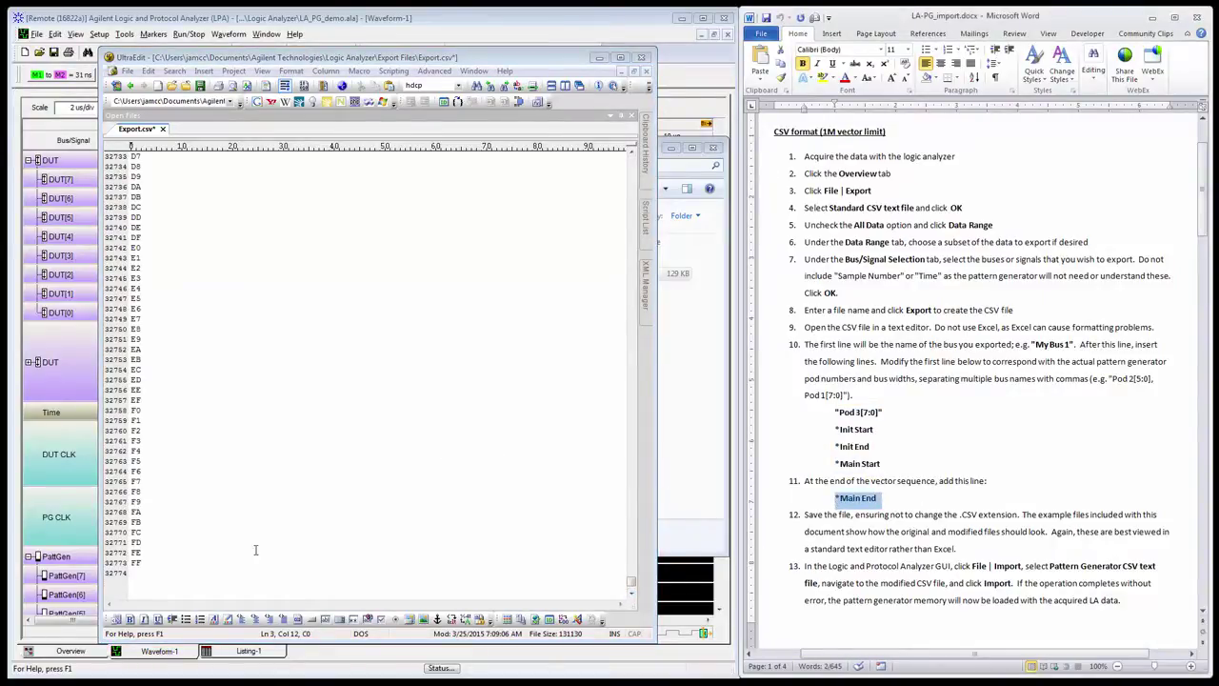
{"action": "left_click", "coordinate": [223, 569]}
{"action": "key", "text": "ctrl+v"}
{"action": "key", "text": "Return"}
{"action": "left_click", "coordinate": [200, 84]}
- Minimize UltraEdit and Explorer, then import Export.csv as a Pattern Generator CSV text file
{"action": "left_click", "coordinate": [599, 57]}
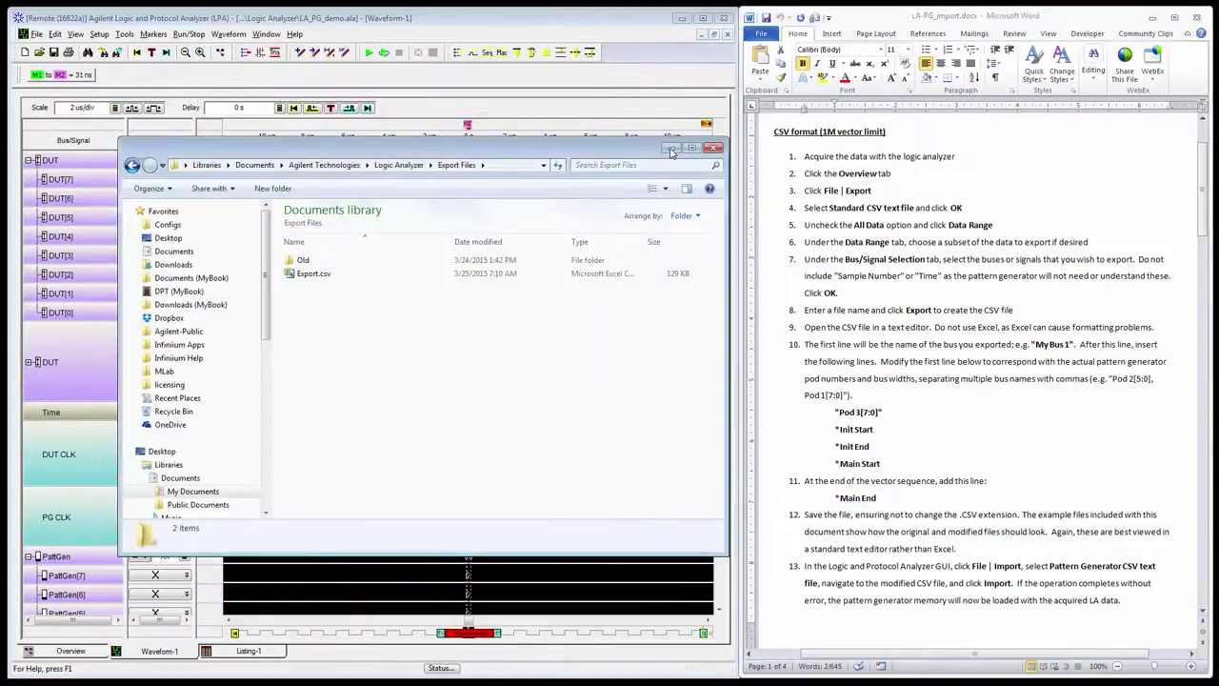
{"action": "left_click", "coordinate": [673, 149]}
{"action": "left_click", "coordinate": [37, 34]}
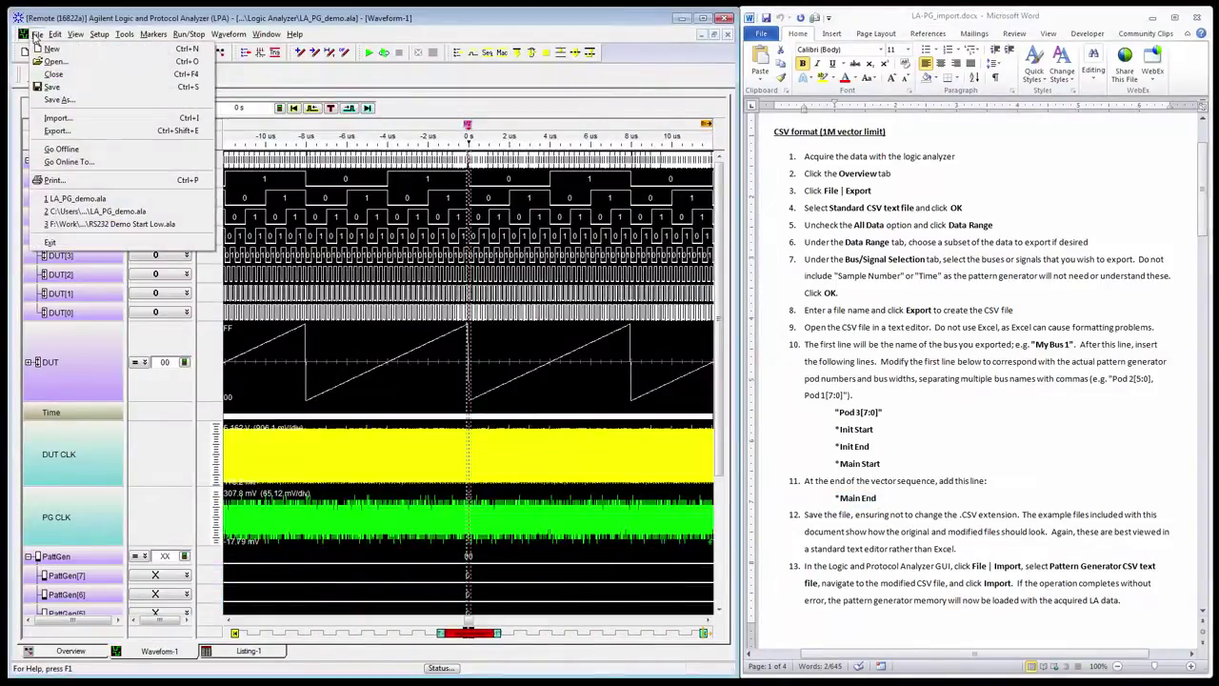
{"action": "left_click", "coordinate": [57, 117]}
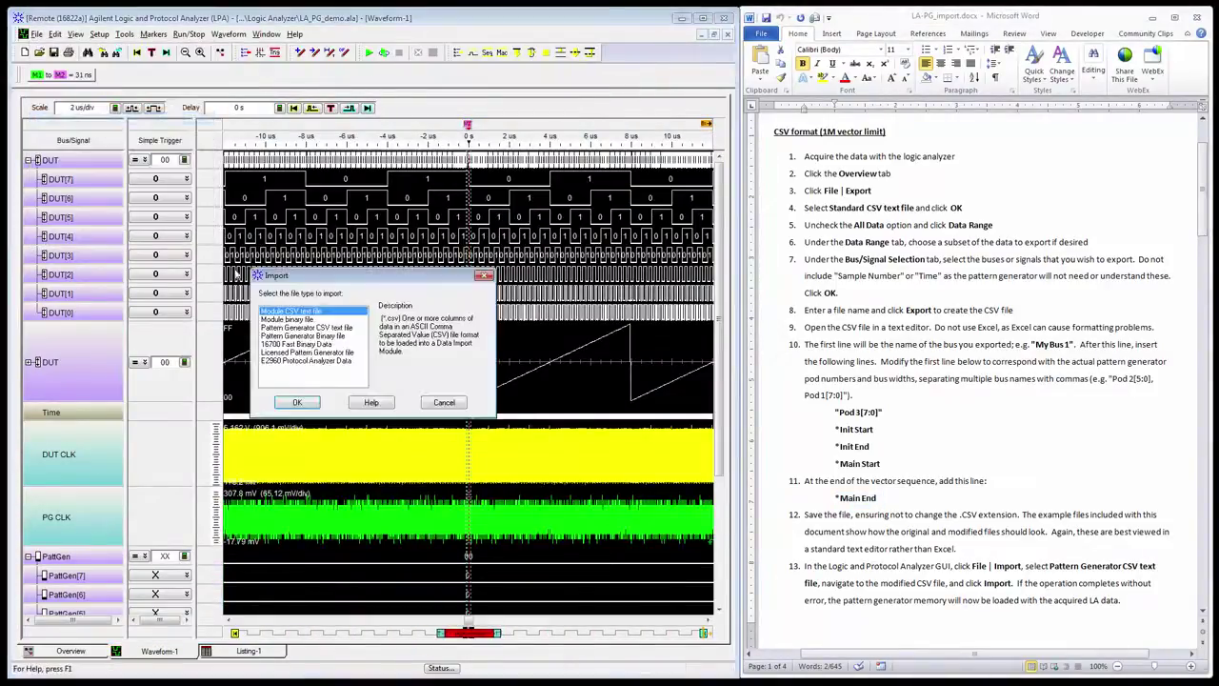
{"action": "left_click", "coordinate": [298, 328]}
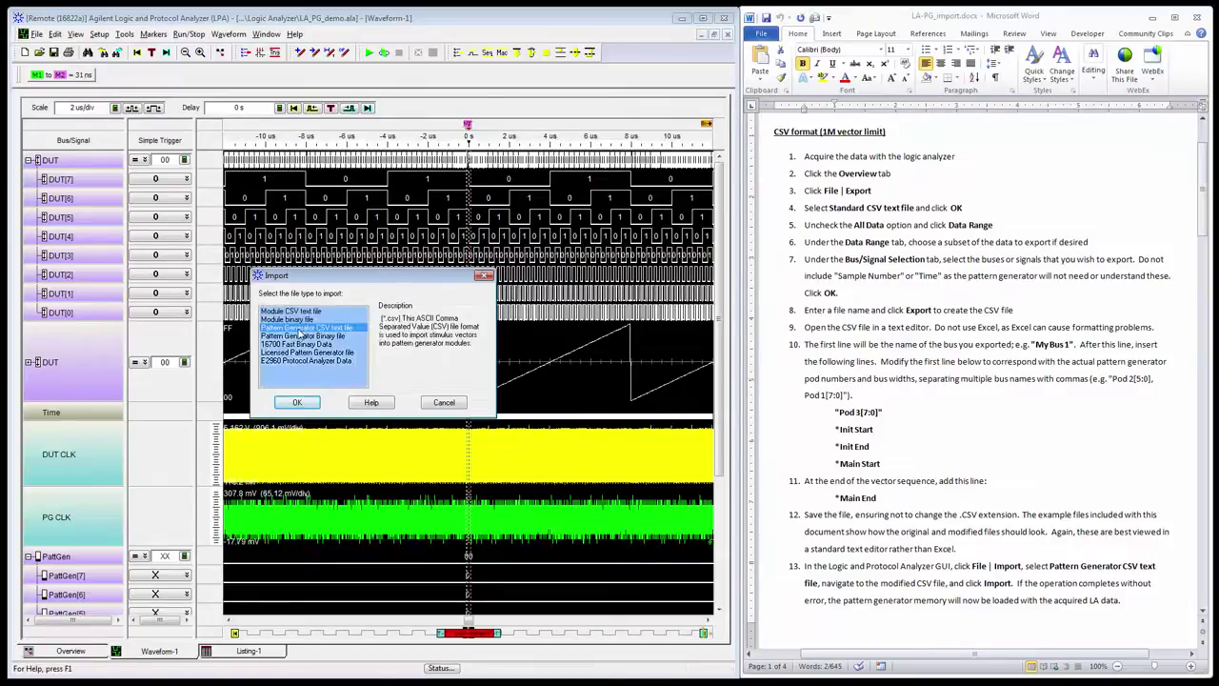
{"action": "left_click", "coordinate": [310, 403]}
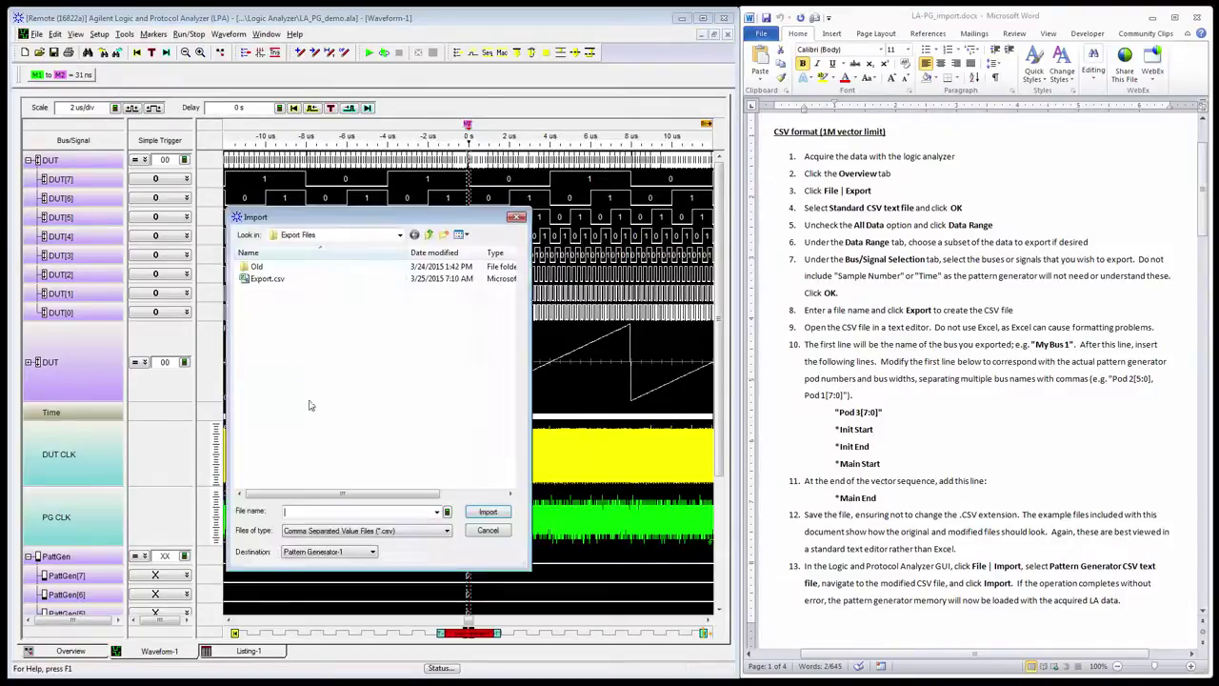
{"action": "double_click", "coordinate": [289, 283]}
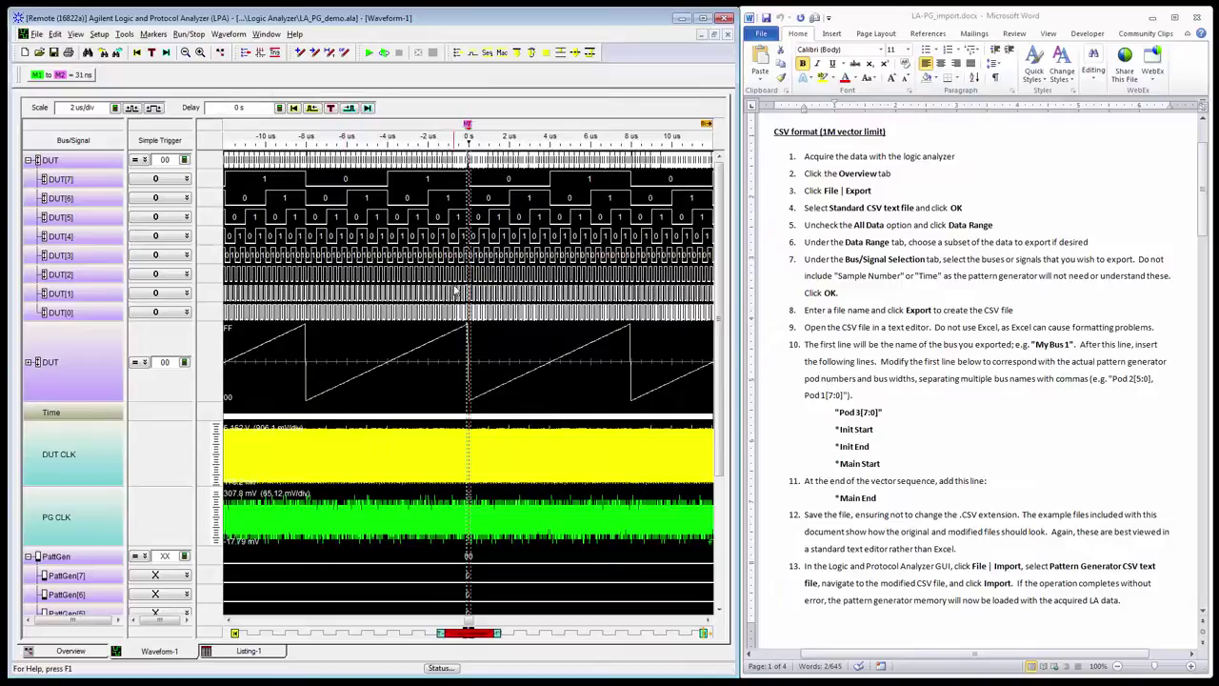
- Scroll the Pattern Generator sequence to Main End, start Run Repetitive, and close the setup
{"action": "left_click", "coordinate": [488, 52]}
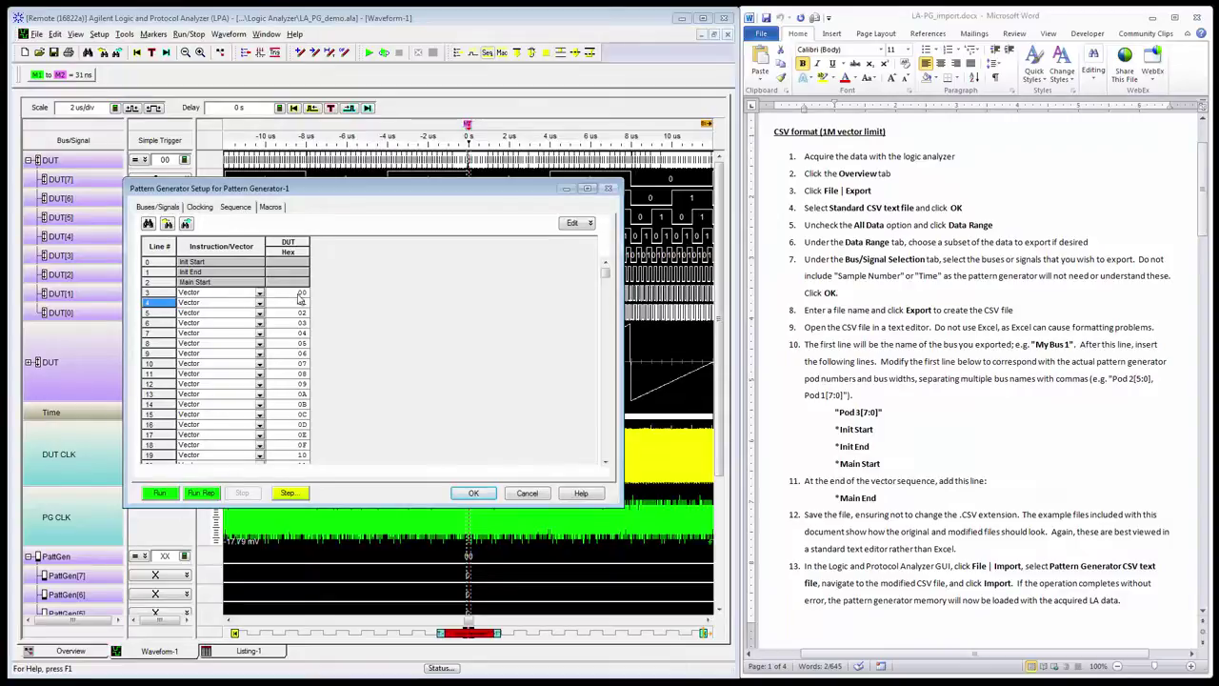
{"action": "left_click_drag", "start_coordinate": [606, 273], "coordinate": [605, 455]}
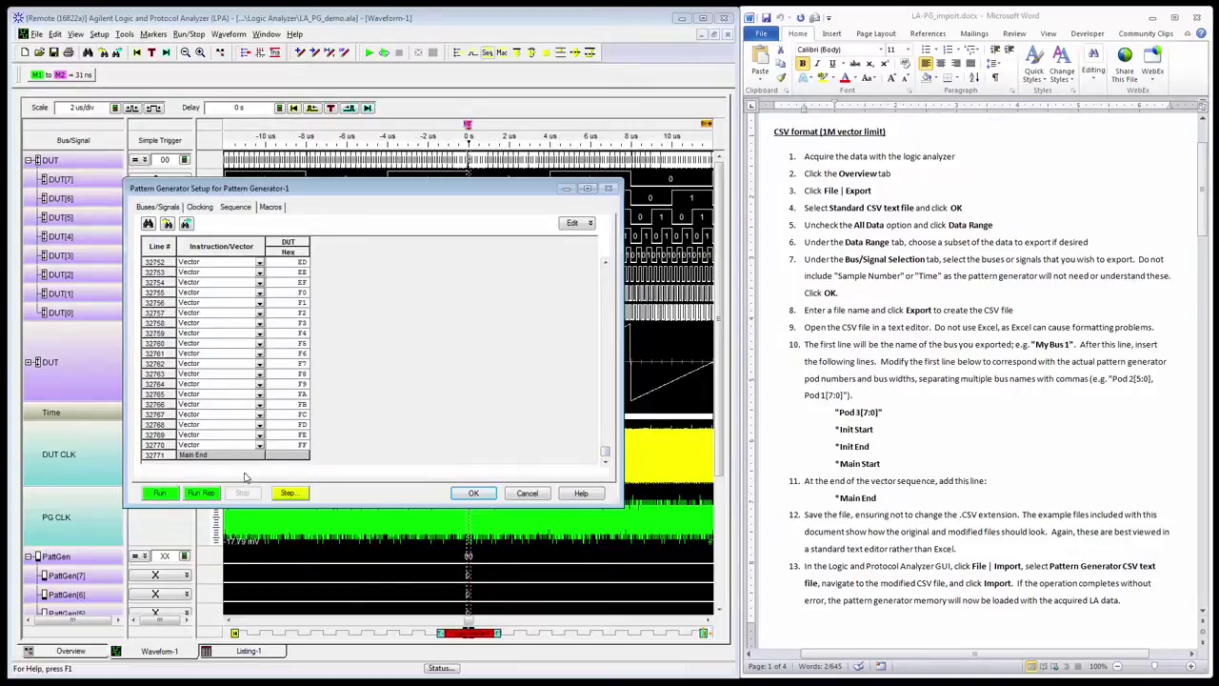
{"action": "left_click", "coordinate": [203, 493]}
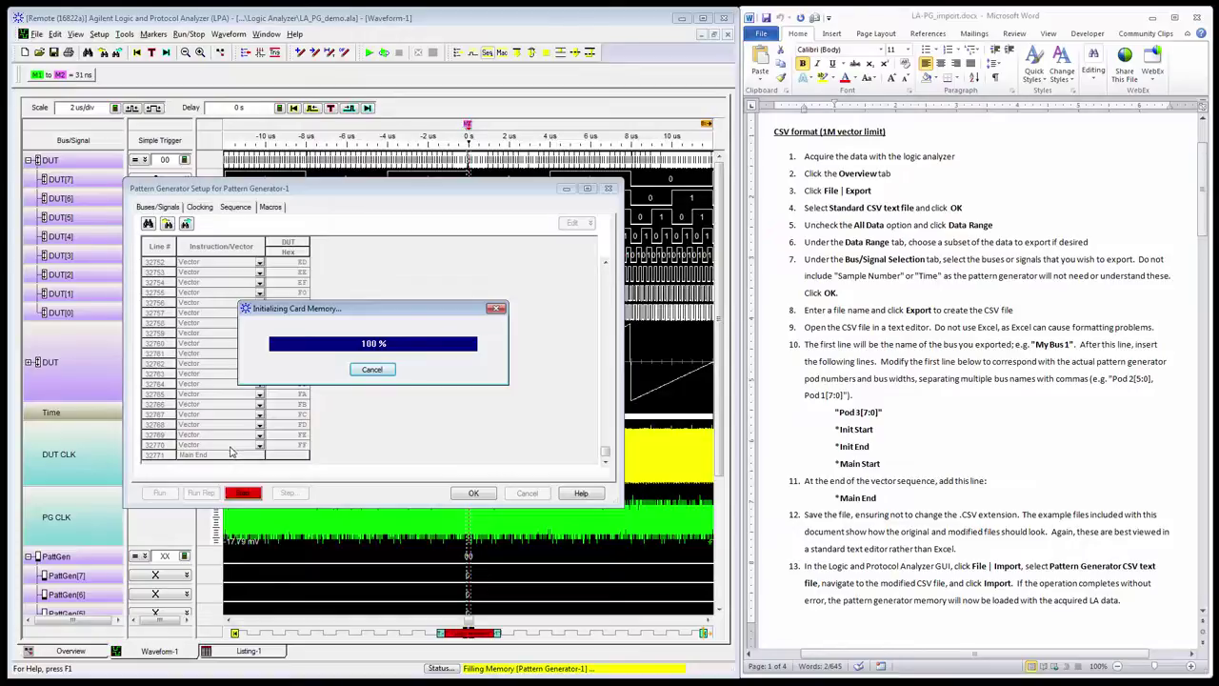
{"action": "left_click", "coordinate": [469, 495]}
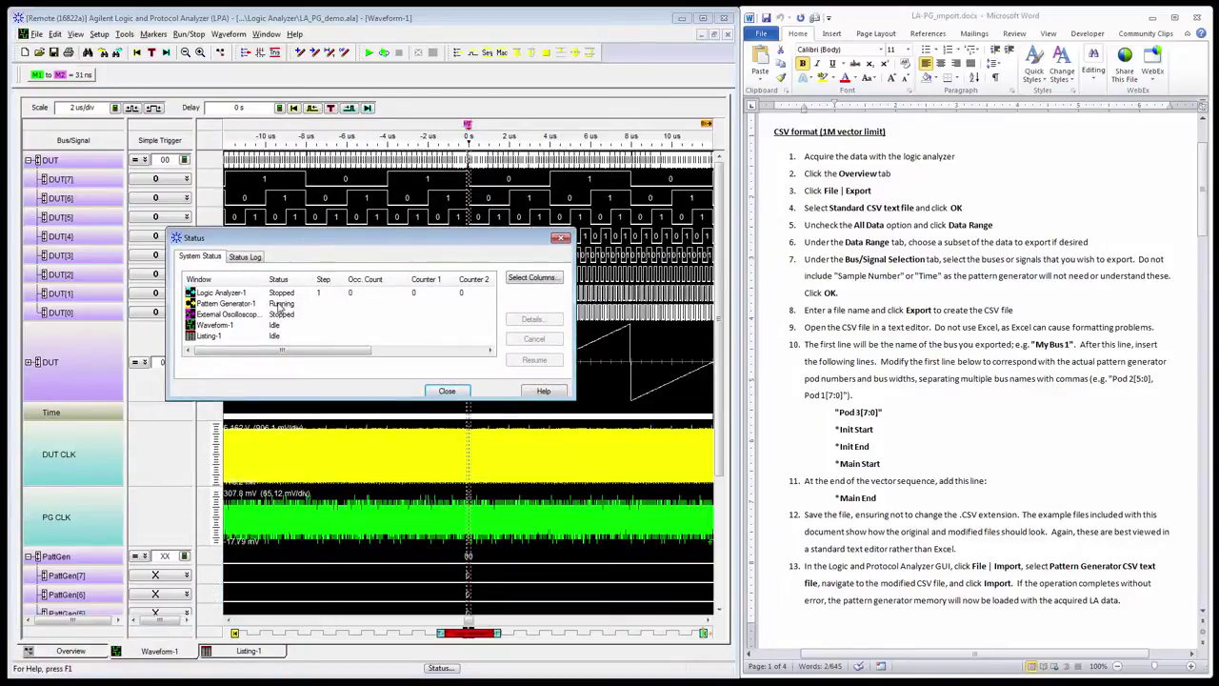
- Confirm the pattern generator is running, close the status window, and open Logic Analyzer-1 setup
{"action": "left_click", "coordinate": [282, 304]}
{"action": "left_click", "coordinate": [560, 239]}
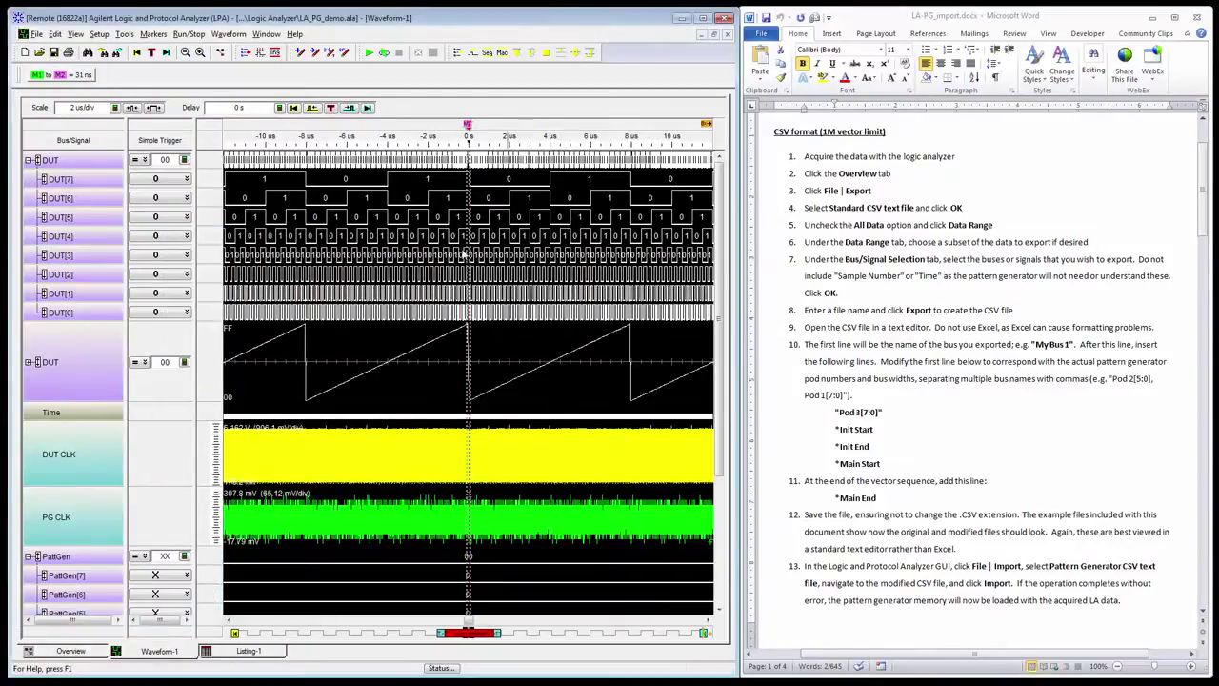
{"action": "left_click", "coordinate": [86, 651]}
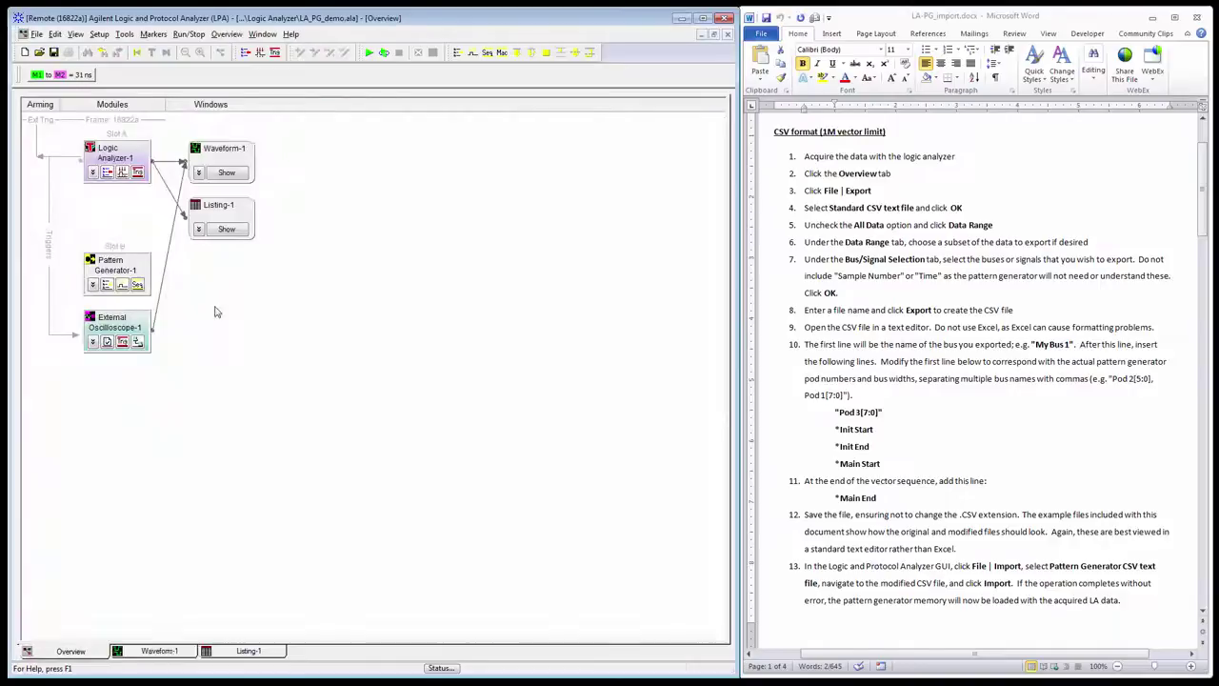
{"action": "left_click", "coordinate": [122, 174]}
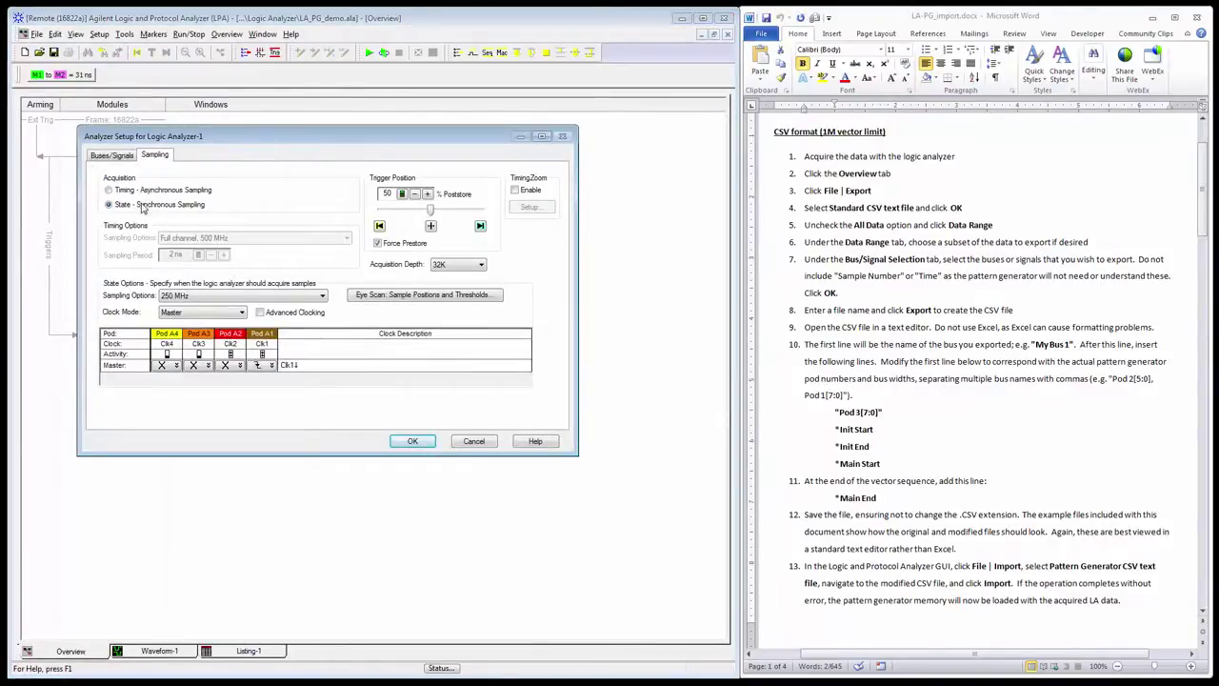
- Set Pod A2 sampling to Falling Edge and Pod A1's clock to Don't Care
{"action": "left_click", "coordinate": [233, 367]}
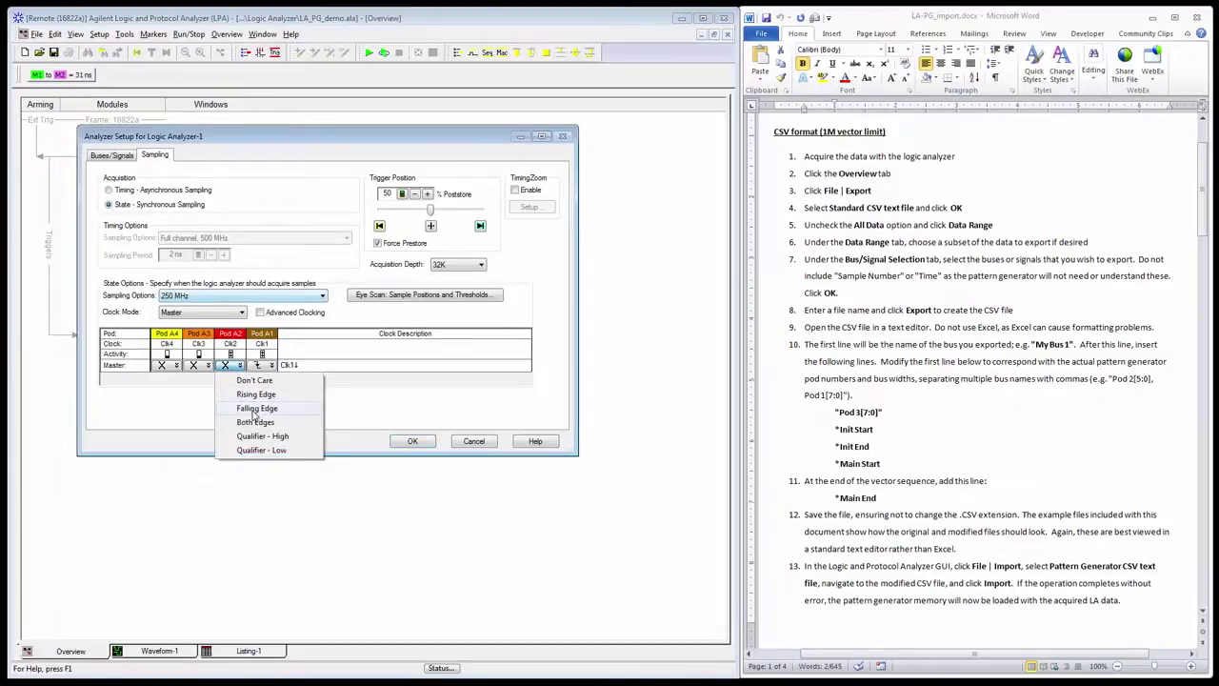
{"action": "left_click", "coordinate": [256, 408]}
{"action": "left_click", "coordinate": [265, 366]}
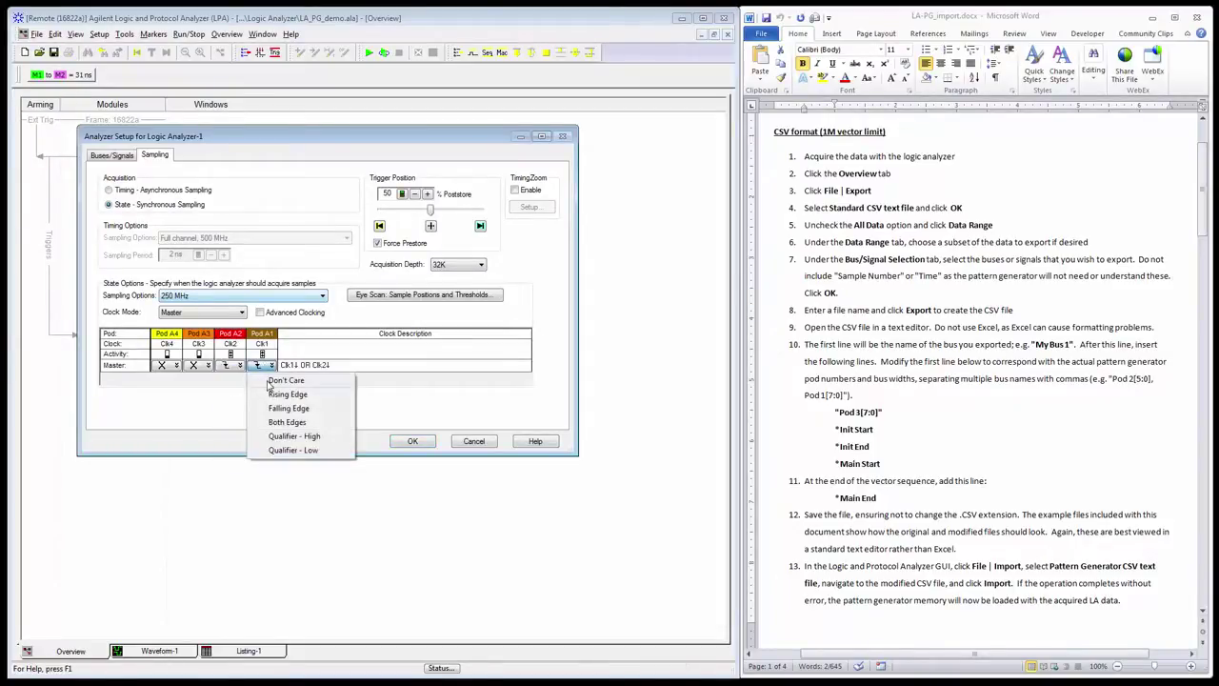
{"action": "left_click", "coordinate": [276, 380]}
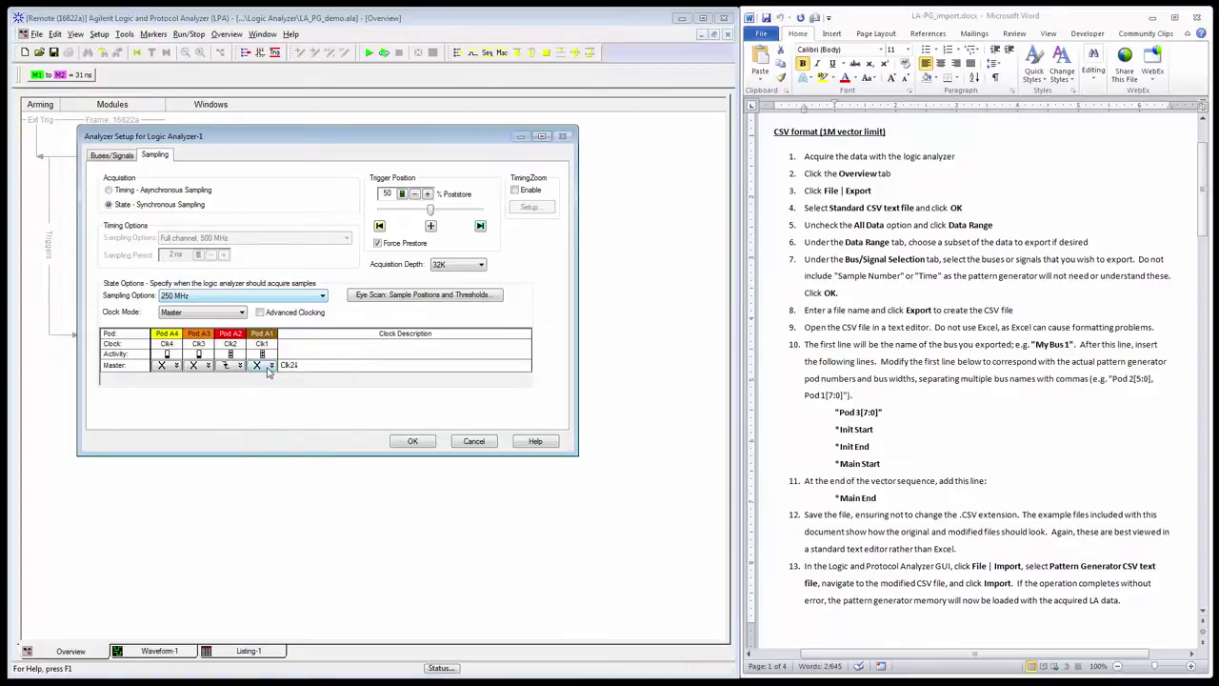
- Verify in Buses/Signals that PattGen is assigned to Pod A1[15:8]
{"action": "left_click", "coordinate": [114, 158]}
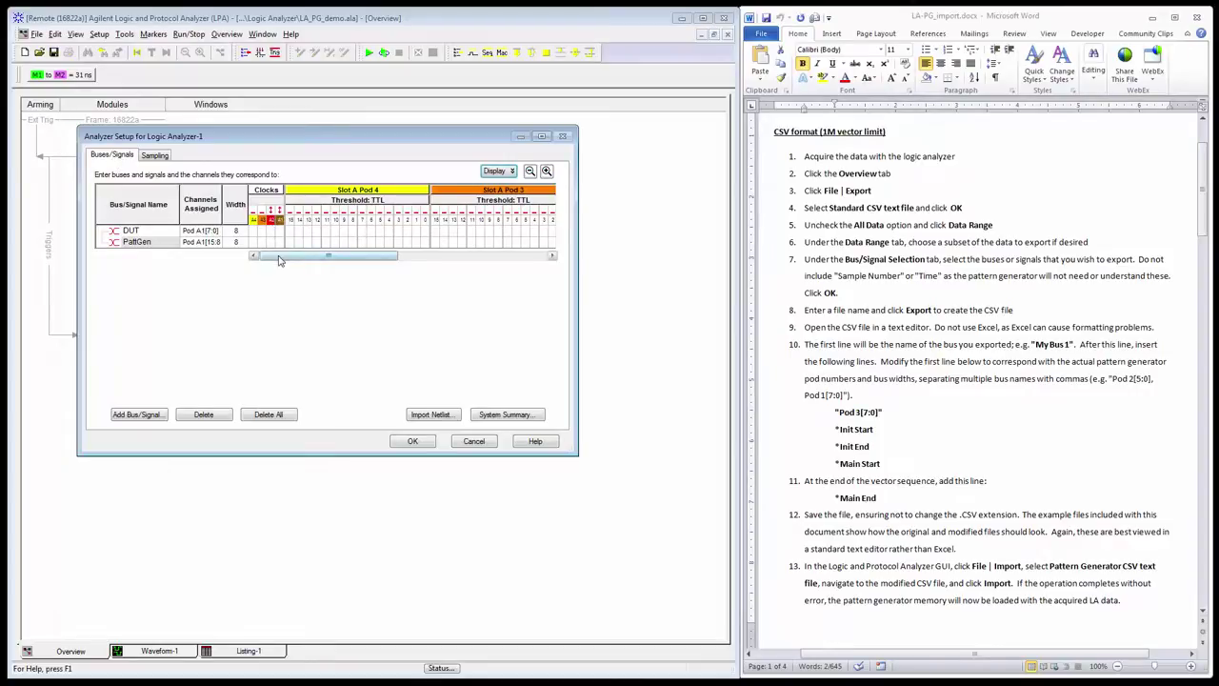
{"action": "left_click_drag", "start_coordinate": [282, 257], "coordinate": [437, 269]}
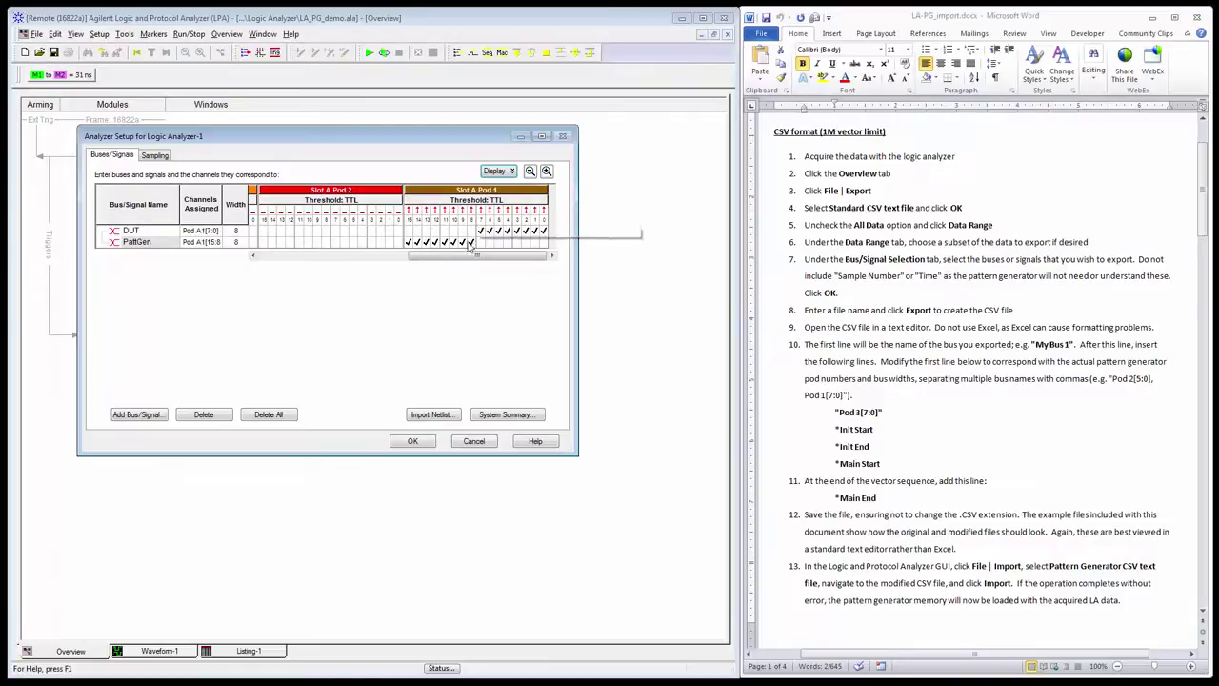
{"action": "left_click", "coordinate": [141, 244]}
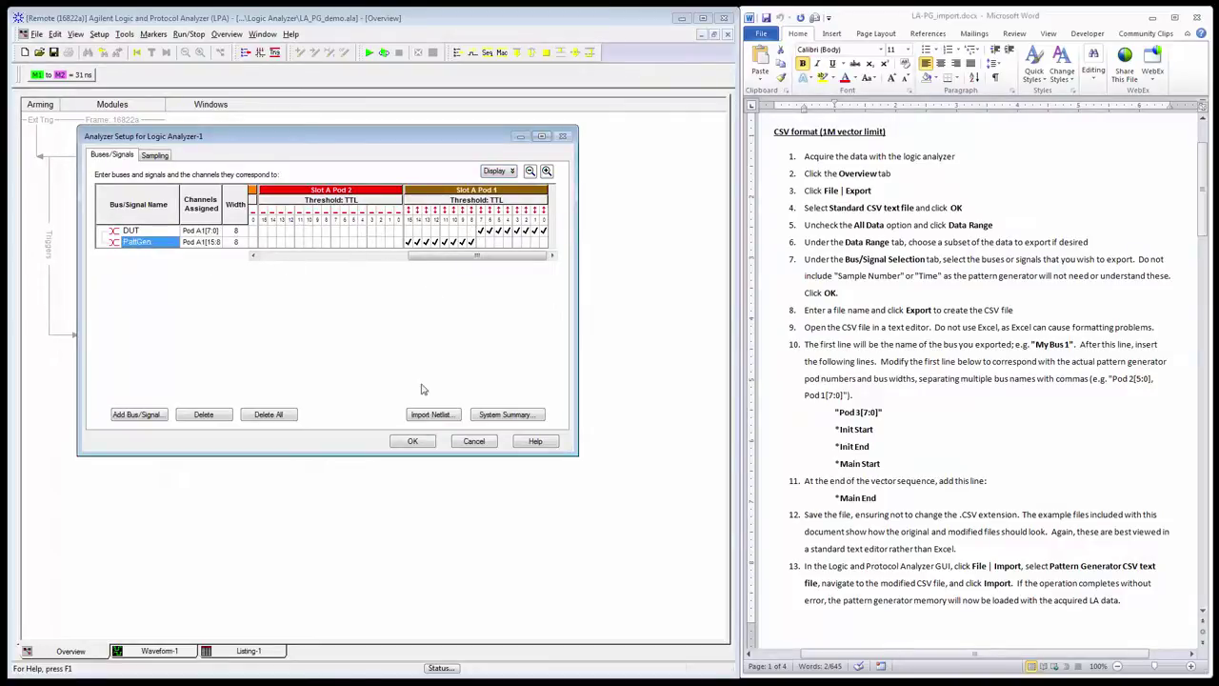
- Confirm the sampling settings, show Waveform-1 and collapse the DUT bus's individual bits
{"action": "left_click", "coordinate": [412, 442]}
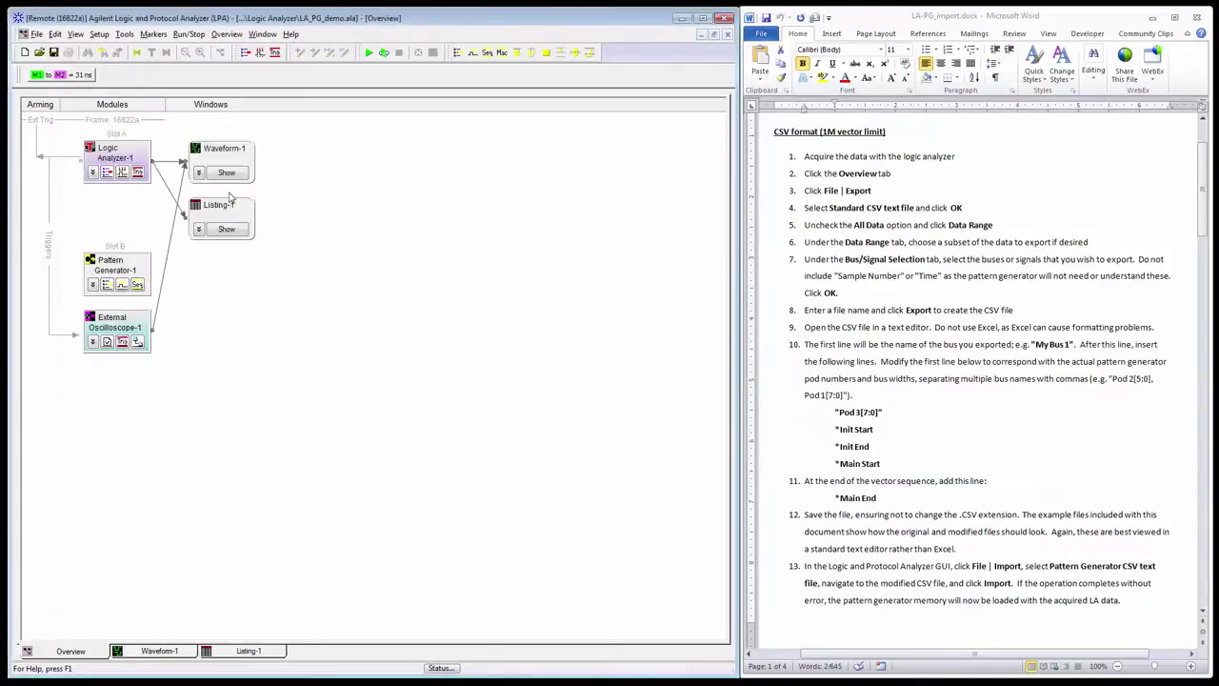
{"action": "left_click", "coordinate": [227, 174]}
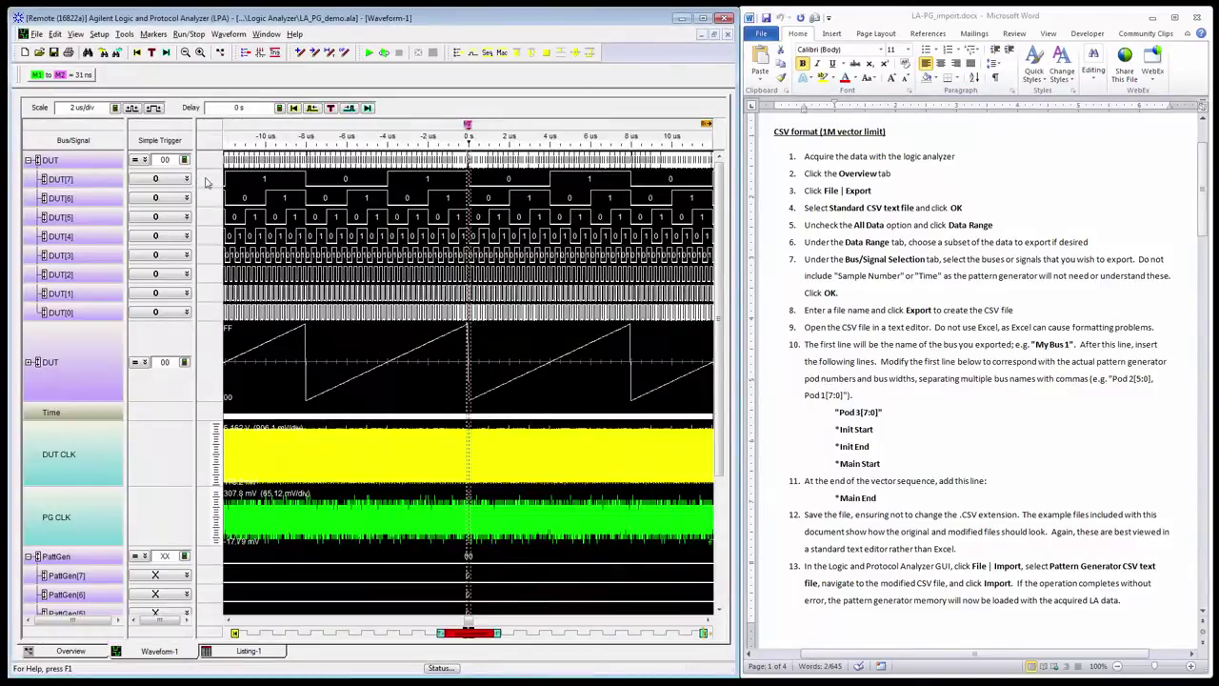
{"action": "left_click", "coordinate": [28, 160]}
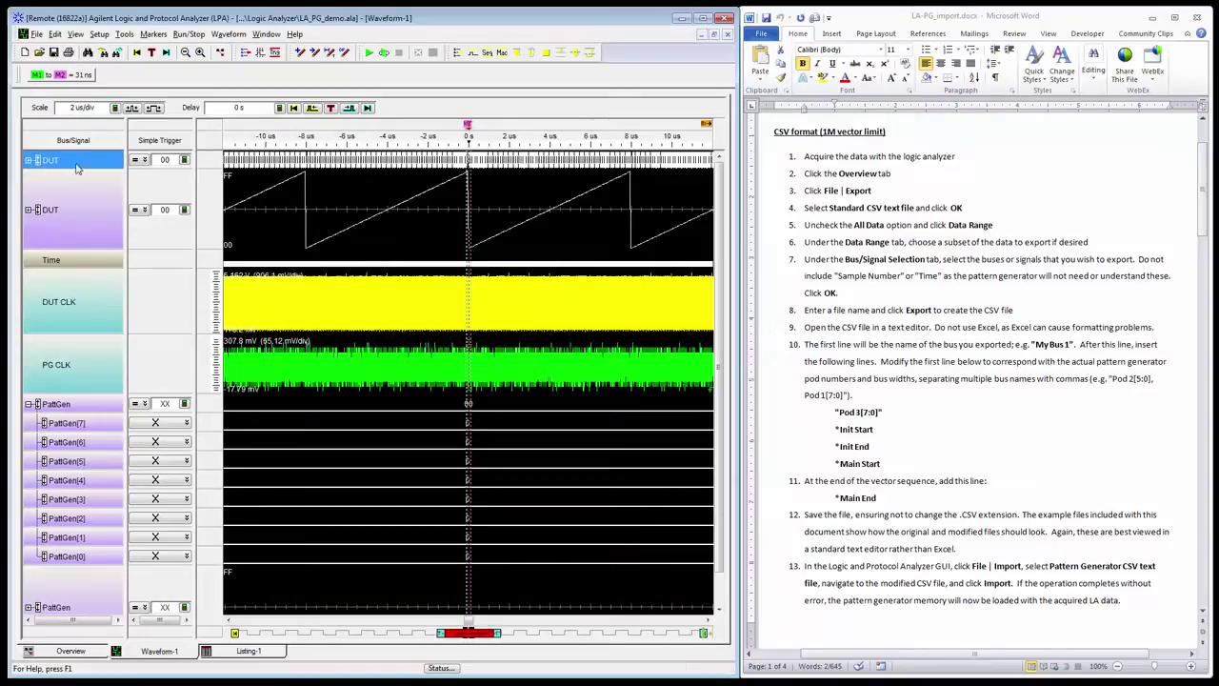
{"action": "scroll", "coordinate": [294, 426], "scroll_direction": "down", "scroll_amount": 1}
{"action": "scroll", "coordinate": [275, 437], "scroll_direction": "down", "scroll_amount": 1}
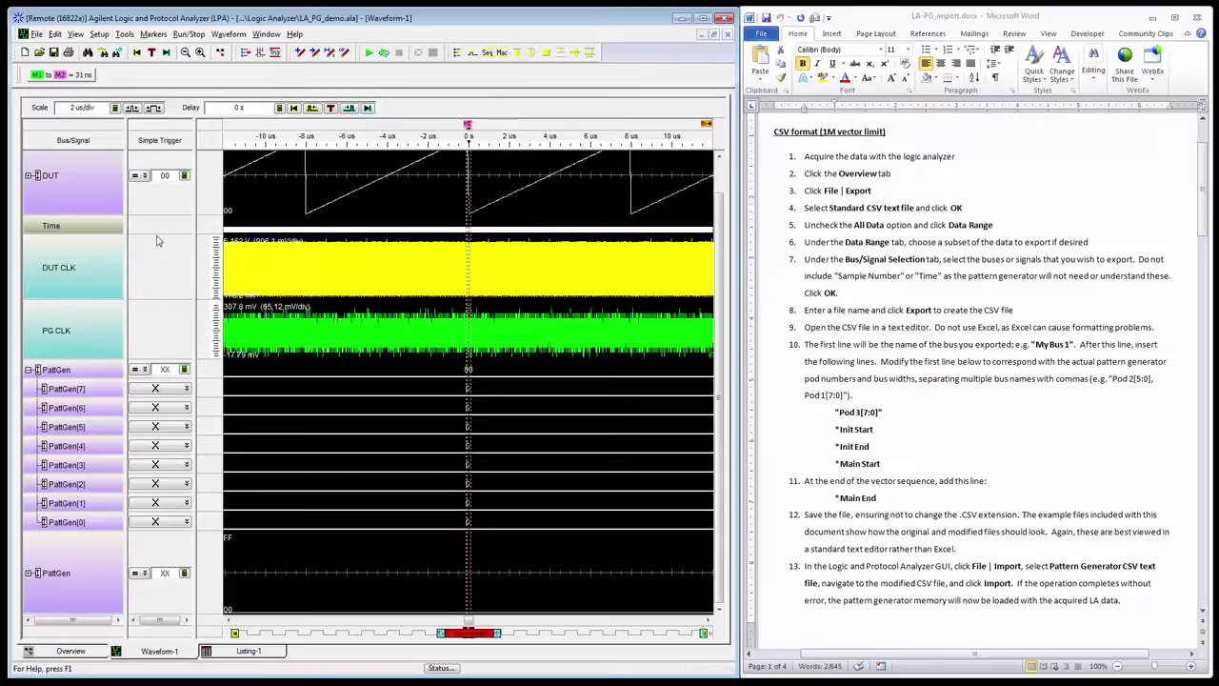
- Set the PattGen Simple Trigger to 00 and the DUT Simple Trigger to don't-care XX
{"action": "left_click", "coordinate": [166, 370]}
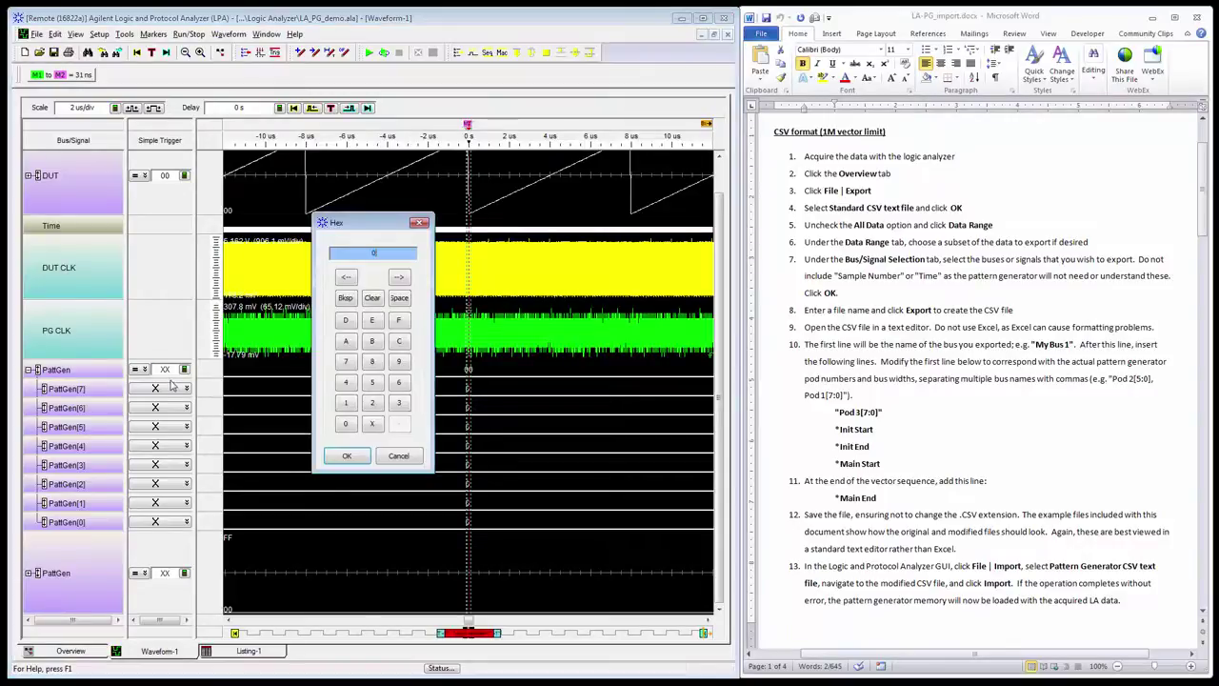
{"action": "key", "text": "Return"}
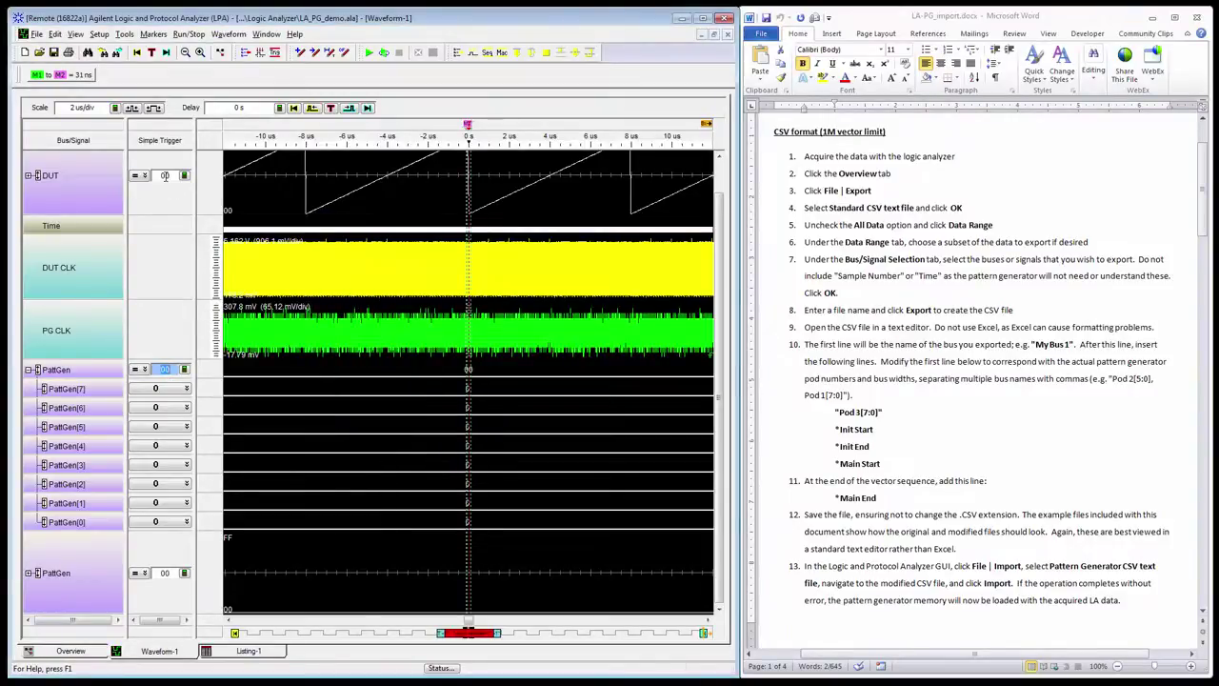
{"action": "left_click", "coordinate": [166, 178]}
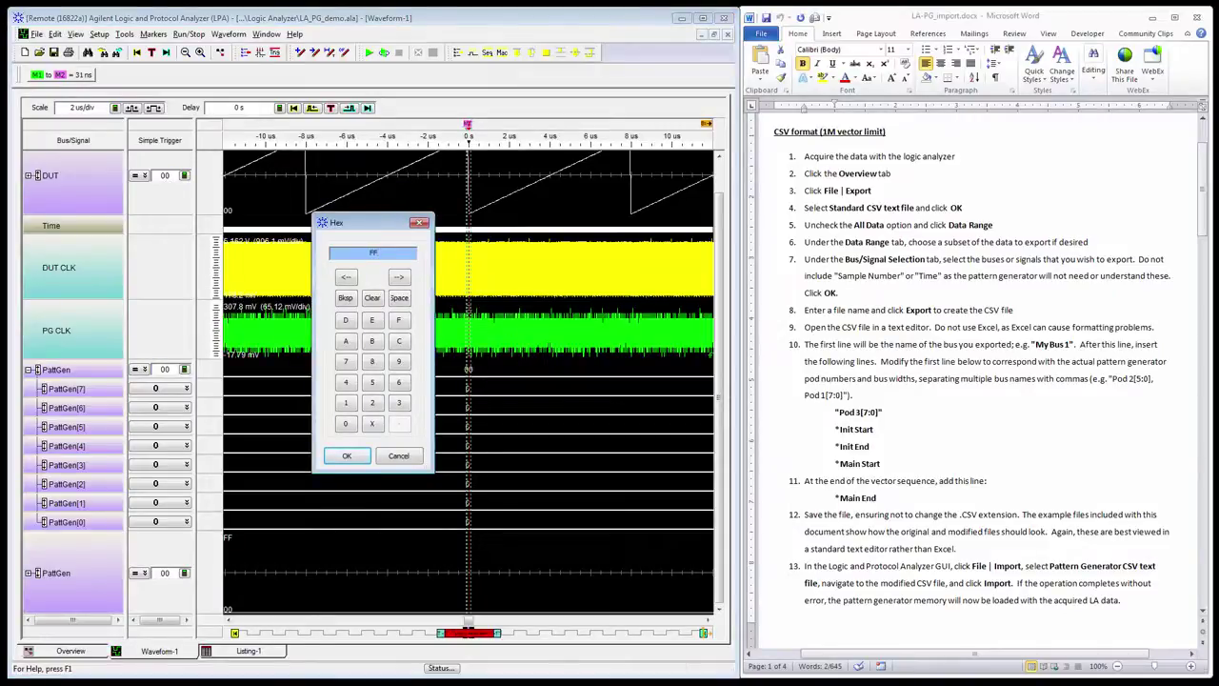
{"action": "key", "text": "Return"}
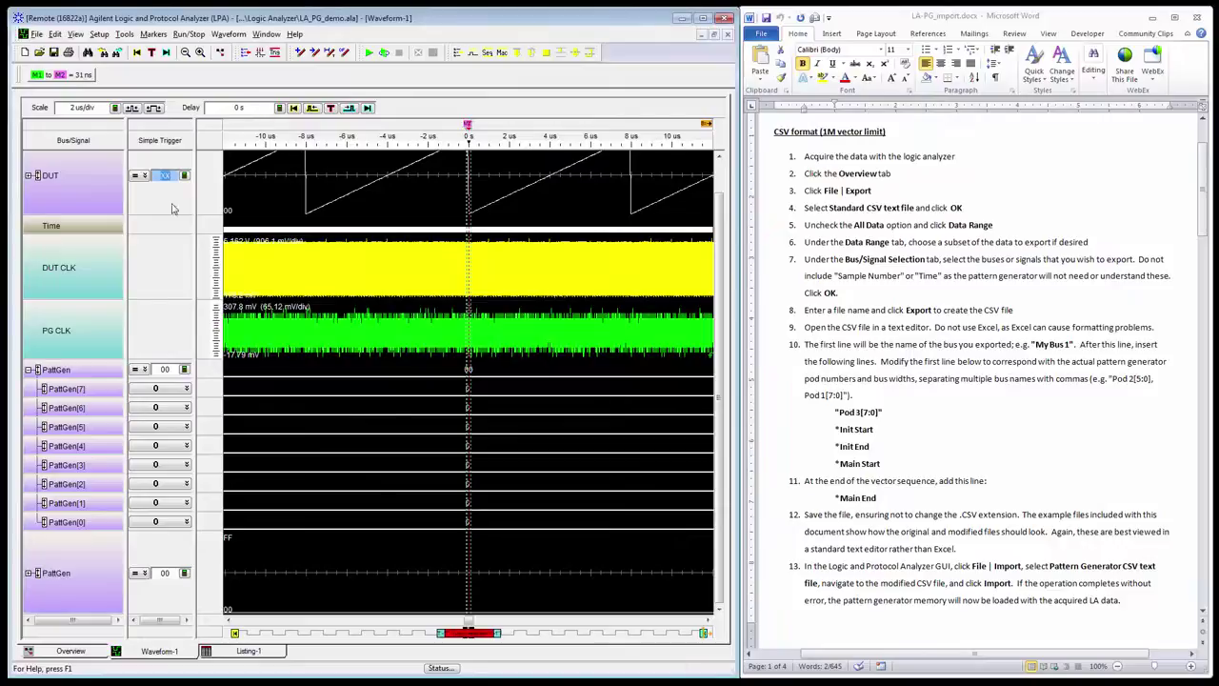
{"action": "left_click", "coordinate": [165, 369]}
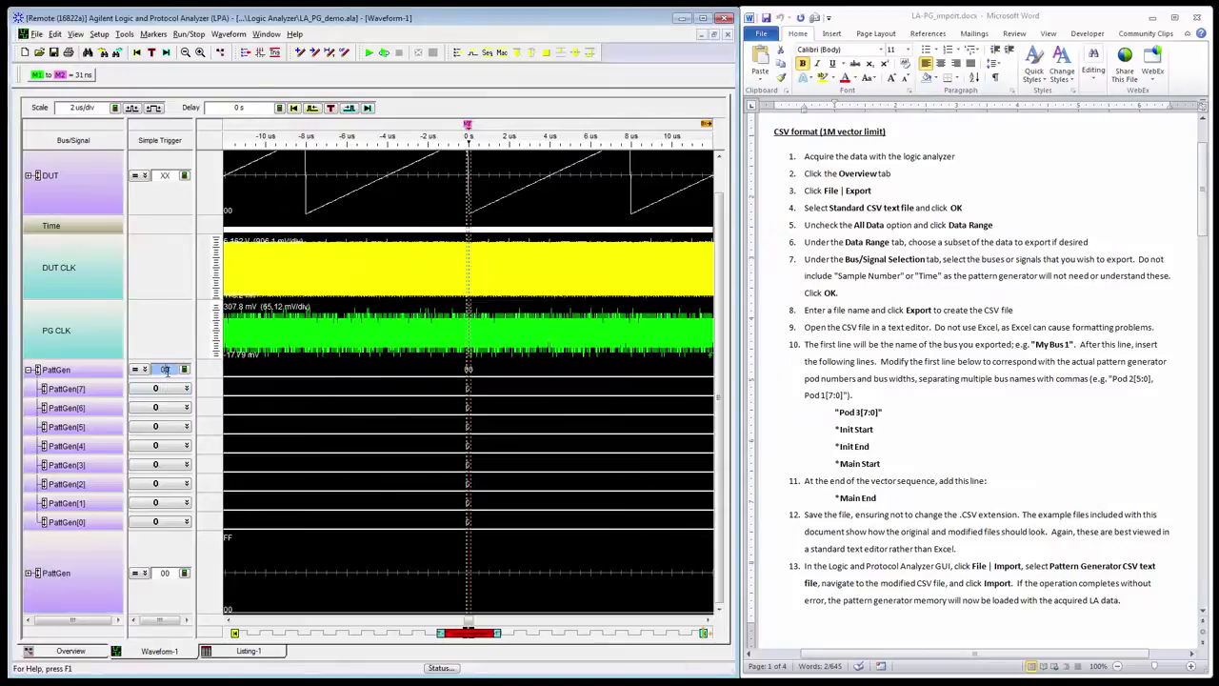
- Run a new acquisition to capture the PattGen bus replaying the 00–FF ramp
{"action": "left_click", "coordinate": [368, 52]}
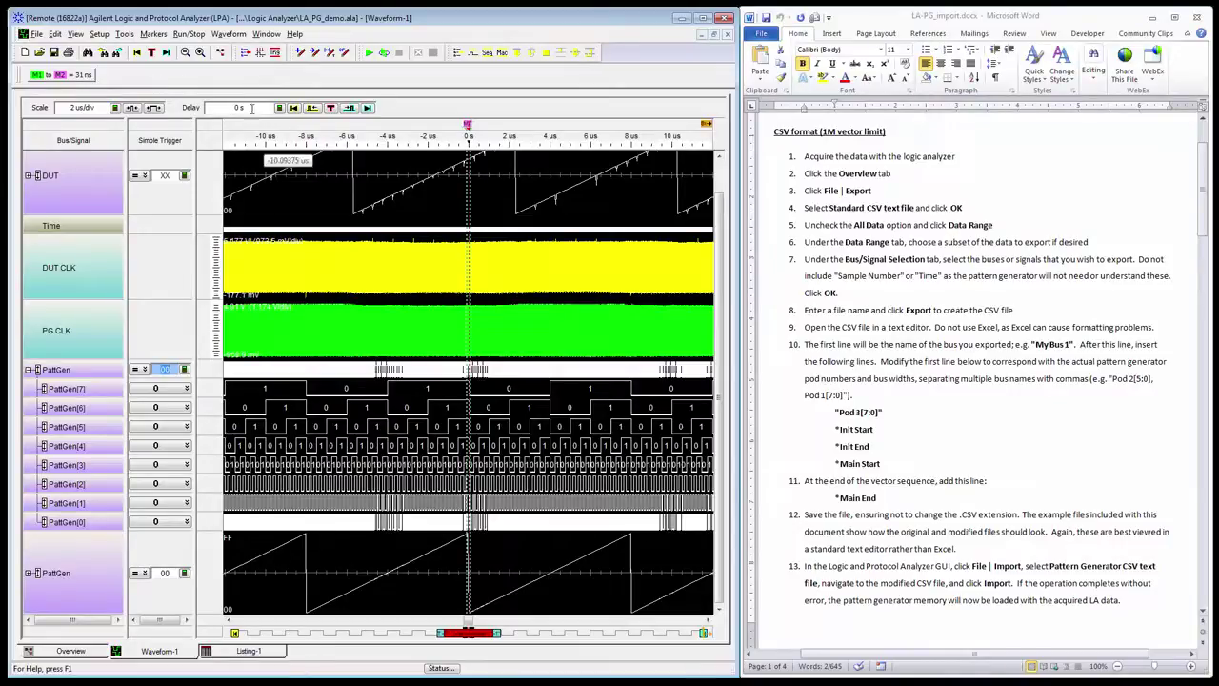
- Highlight the *Main End line and scroll the Word guide to the Binary format (16M vector limit) section
{"action": "left_click", "coordinate": [267, 34]}
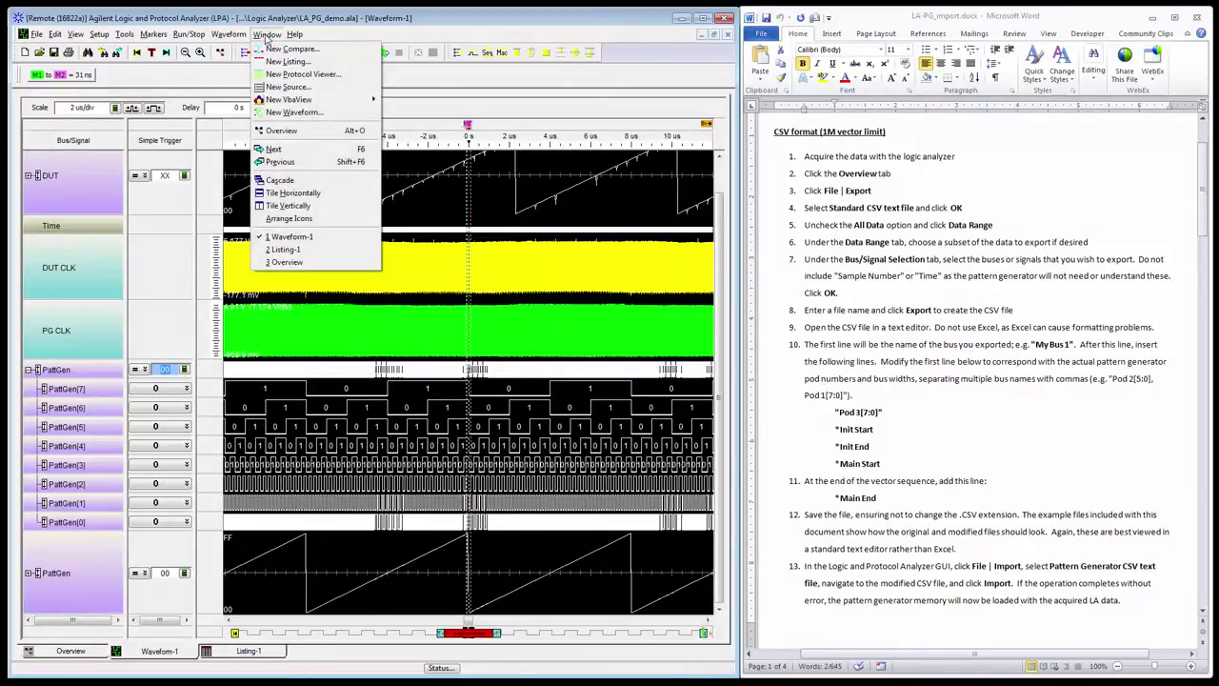
{"action": "left_click", "coordinate": [267, 35]}
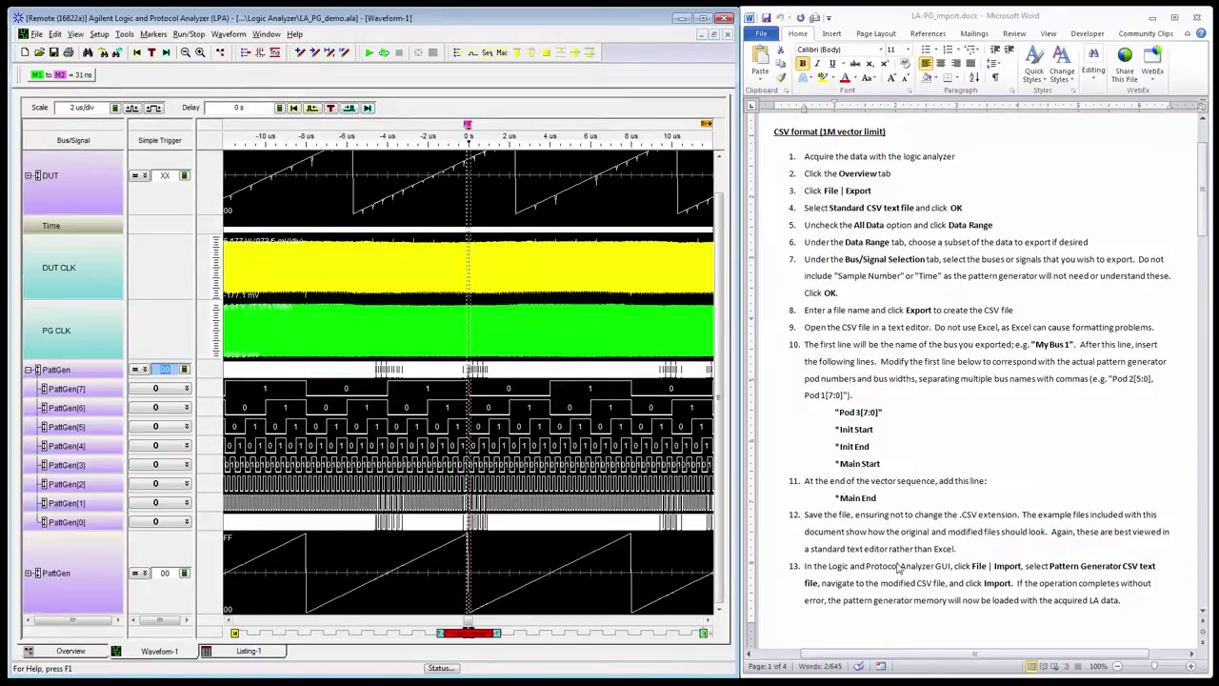
{"action": "left_click_drag", "start_coordinate": [835, 498], "coordinate": [877, 497]}
{"action": "scroll", "coordinate": [960, 577], "scroll_direction": "down", "scroll_amount": 8}
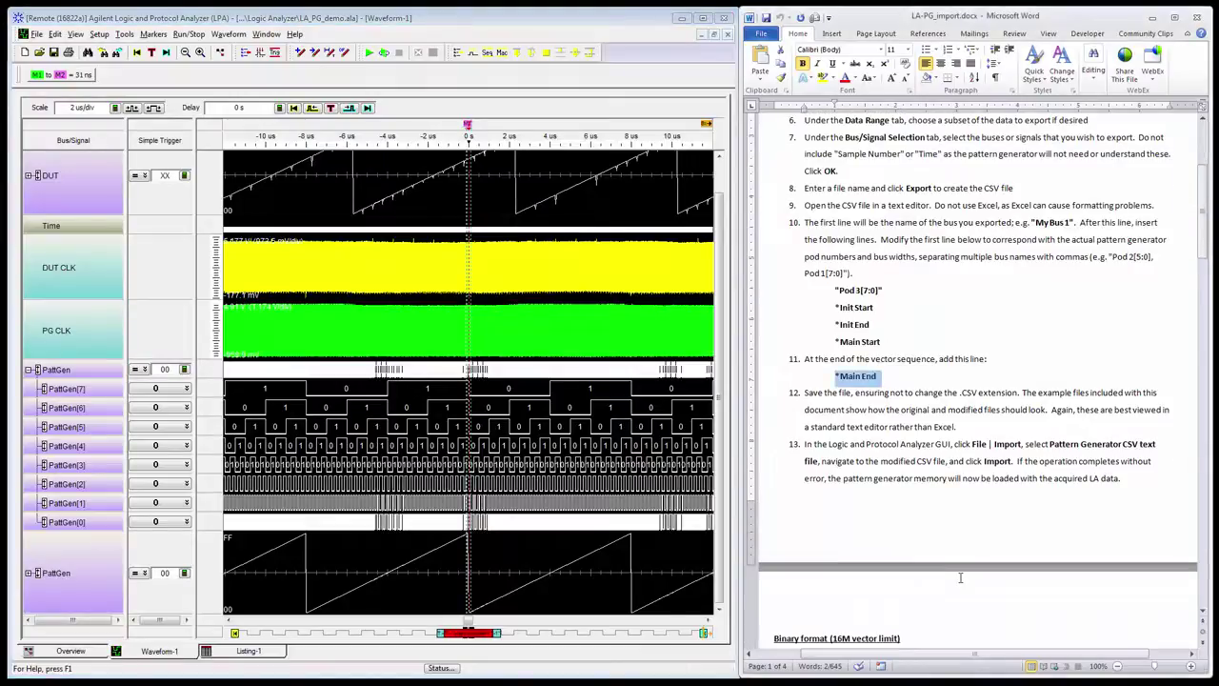
{"action": "scroll", "coordinate": [961, 577], "scroll_direction": "down", "scroll_amount": 4}
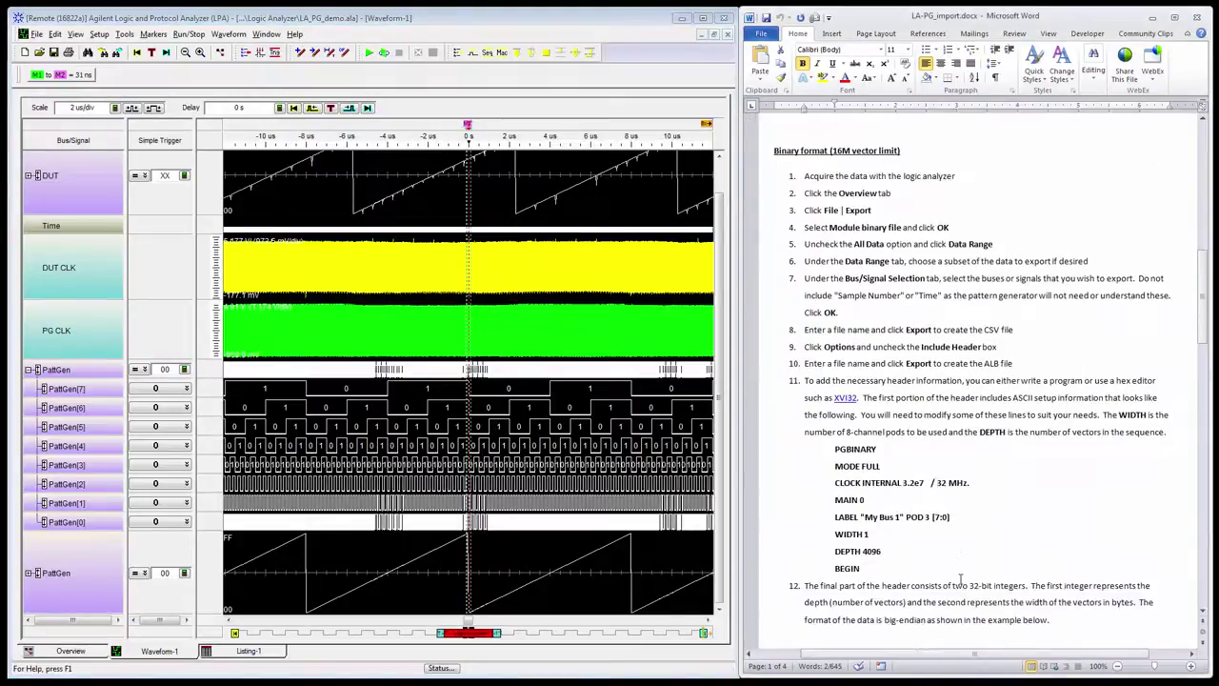